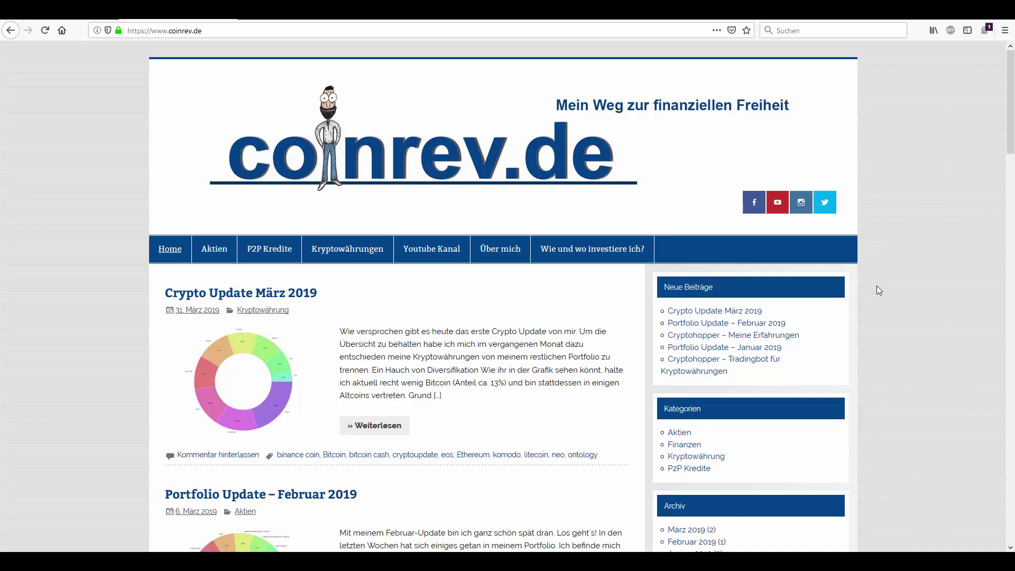
Open the blog post "Cryptohopper – Tradingbot für Kryptowährungen" and look through its pricing packages, strategy sections and daily results table.
scroll(605, 262, down, 15)
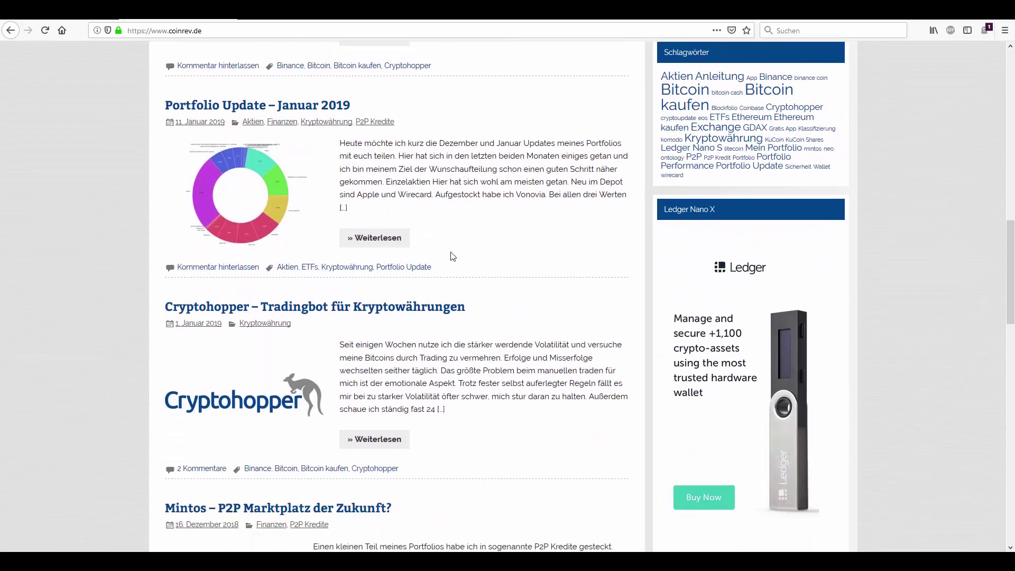
click(339, 301)
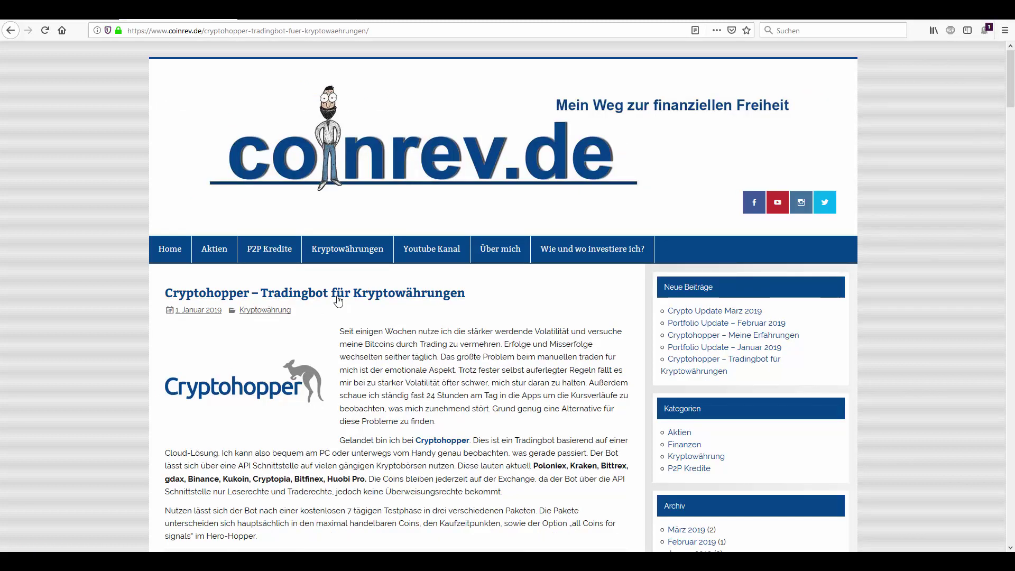
scroll(339, 301, down, 6)
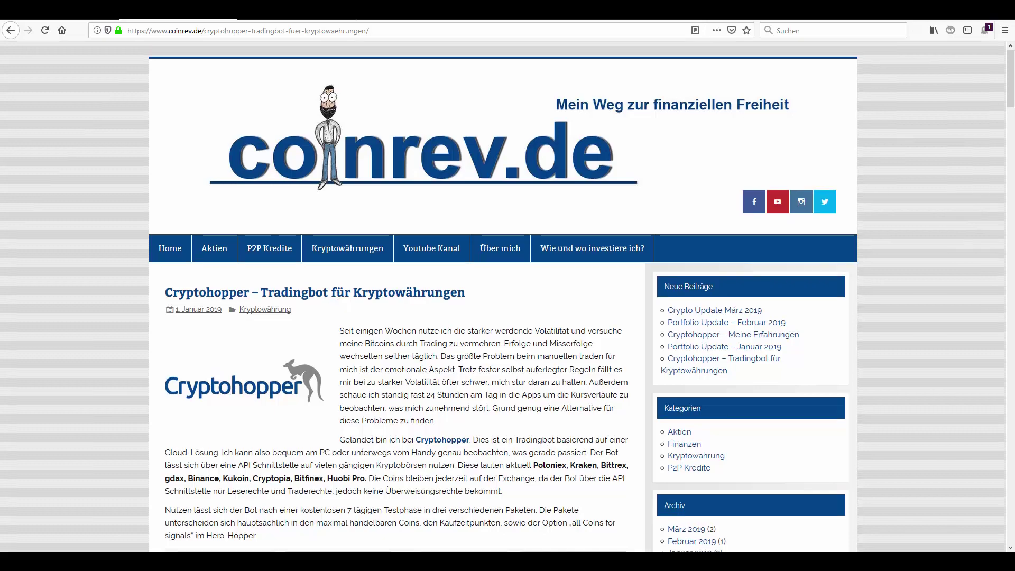
scroll(338, 295, down, 16)
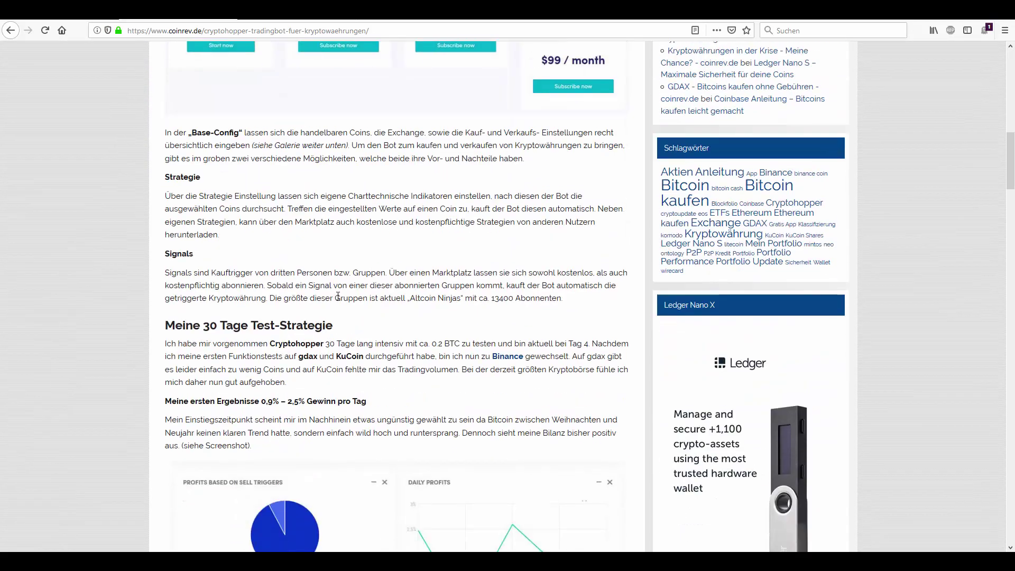
scroll(338, 296, down, 11)
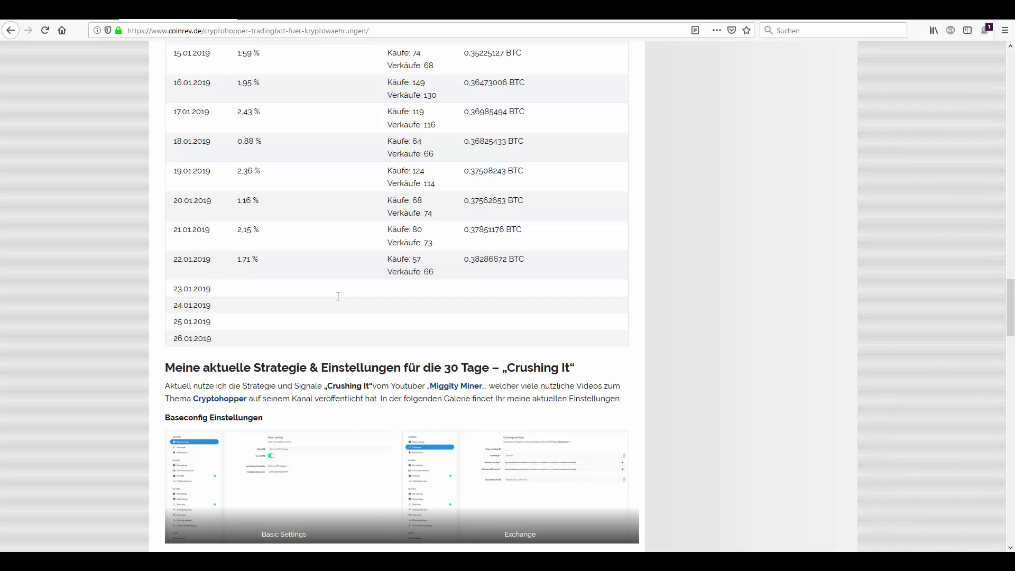
scroll(338, 295, up, 20)
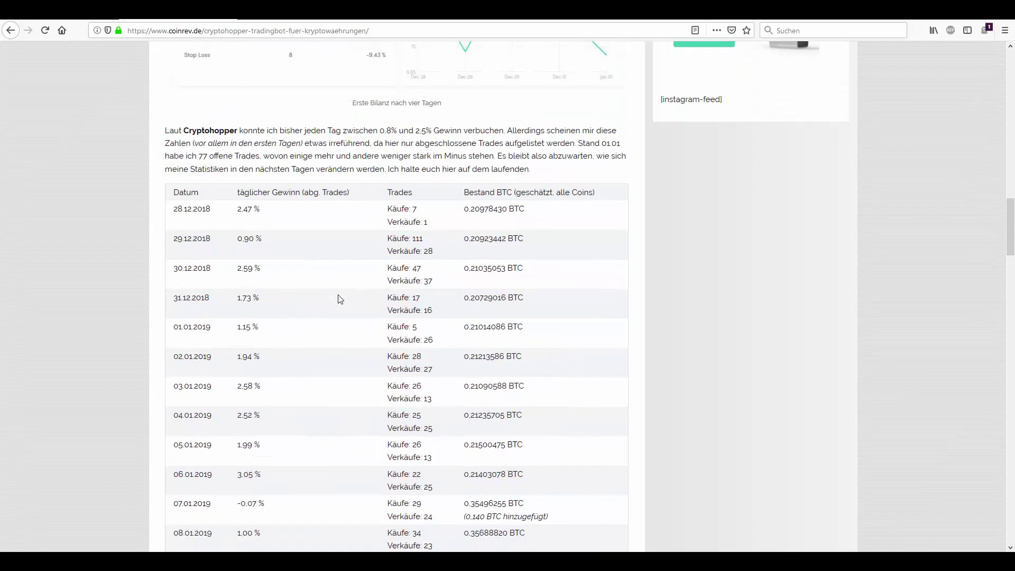
scroll(341, 299, up, 5)
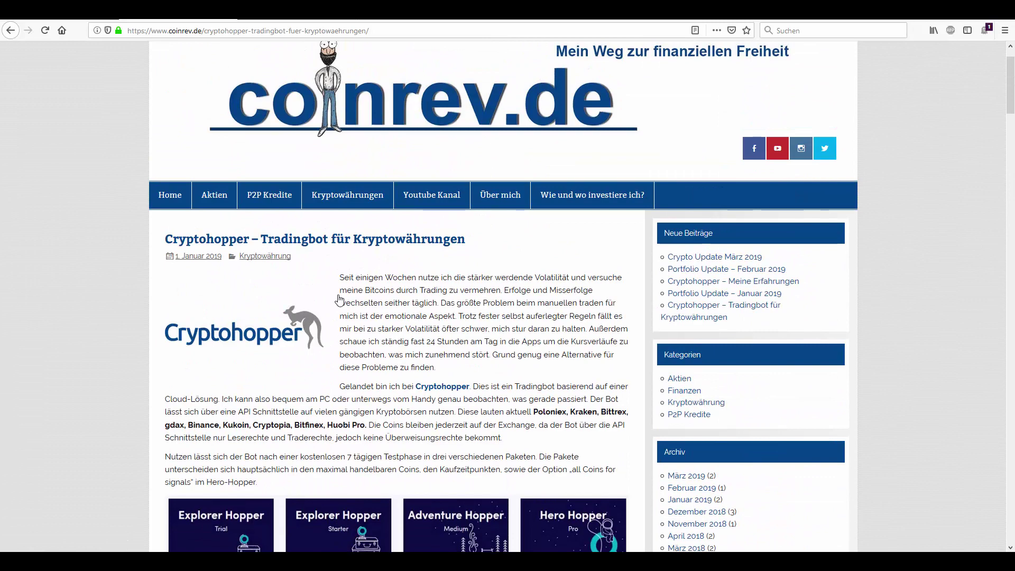
scroll(340, 300, down, 5)
scroll(376, 288, up, 6)
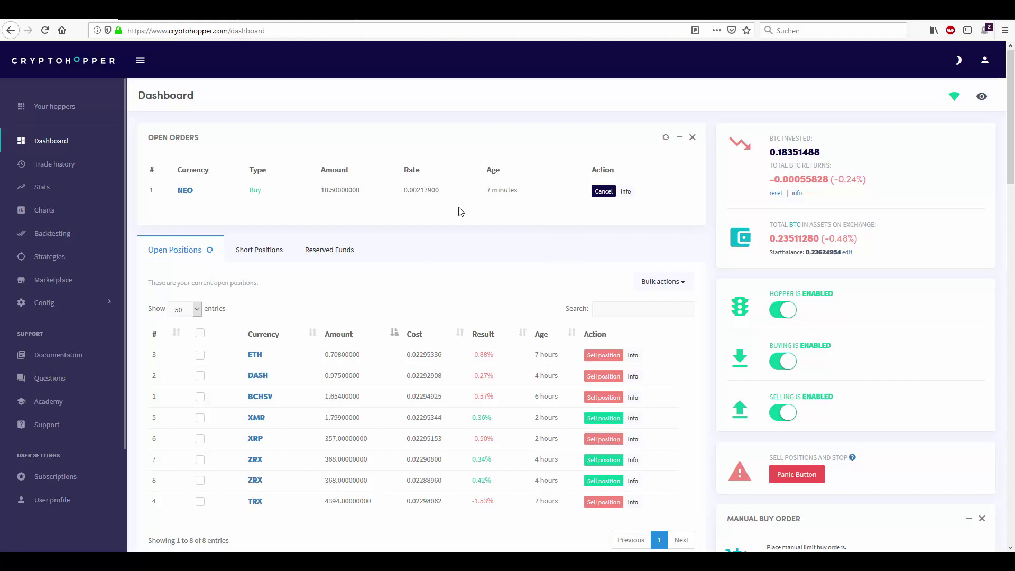
Examine the TRX entry in the open positions table, checking its amount, cost, result and age.
scroll(399, 245, down, 2)
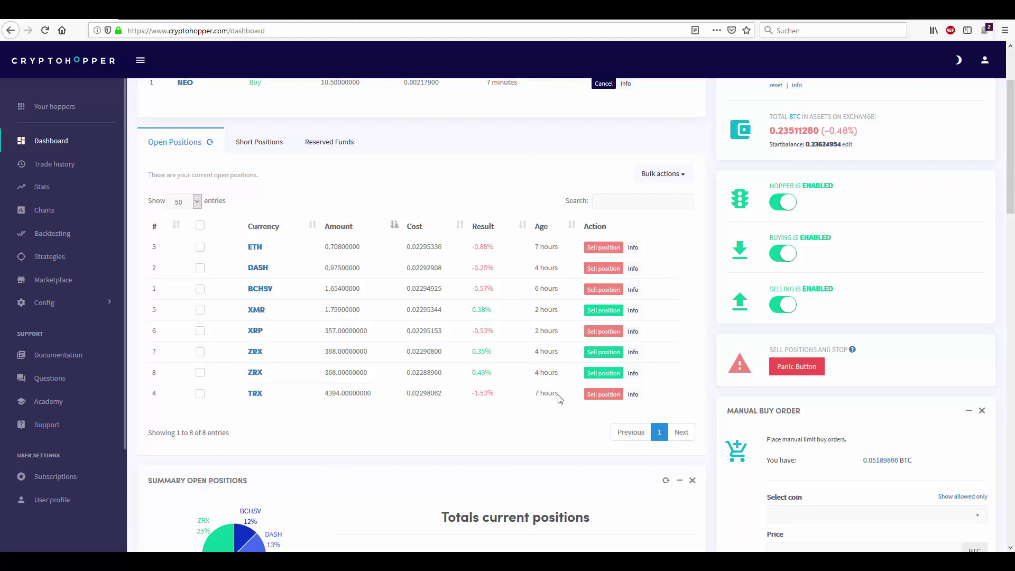
drag(559, 396, 534, 395)
drag(325, 396, 339, 396)
drag(407, 394, 496, 395)
click(419, 393)
click(531, 391)
drag(539, 393, 550, 394)
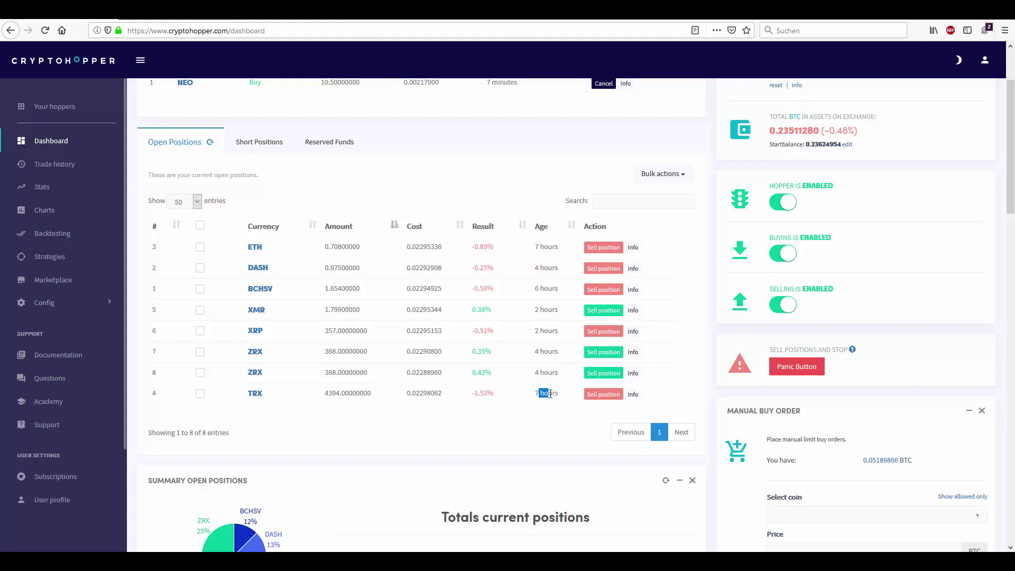
Open the details of the second ZRX position and check which trigger caused the purchase.
click(638, 393)
click(633, 376)
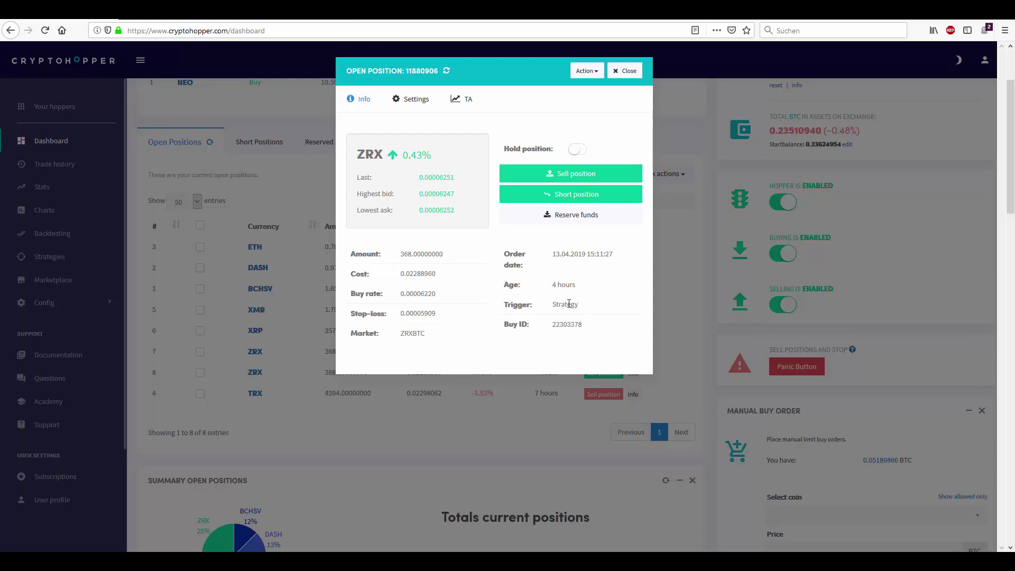
drag(588, 305, 504, 308)
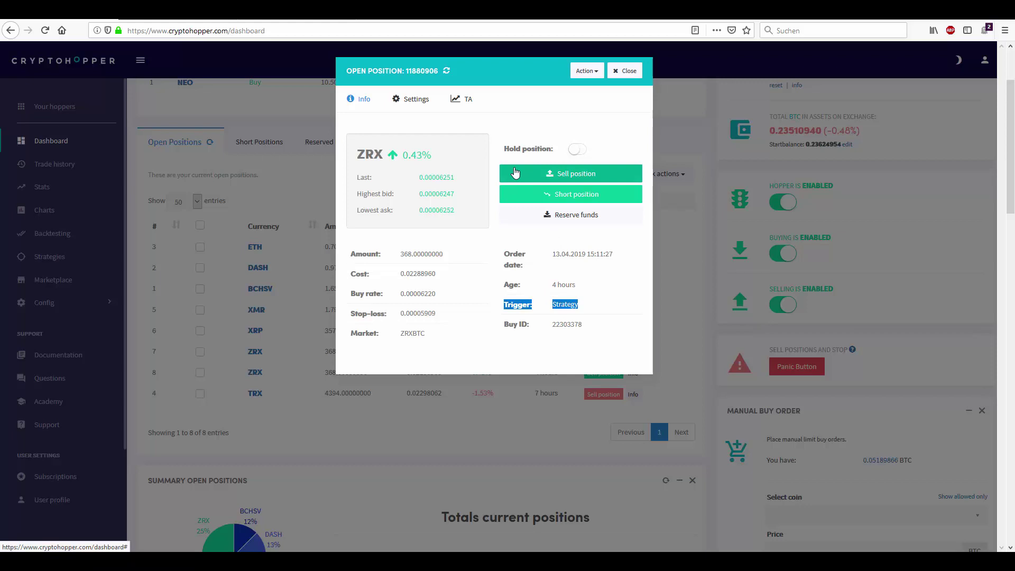
Review the ZRX position's settings for take profit, trailing stop-loss, stop-loss and autoclose.
click(414, 100)
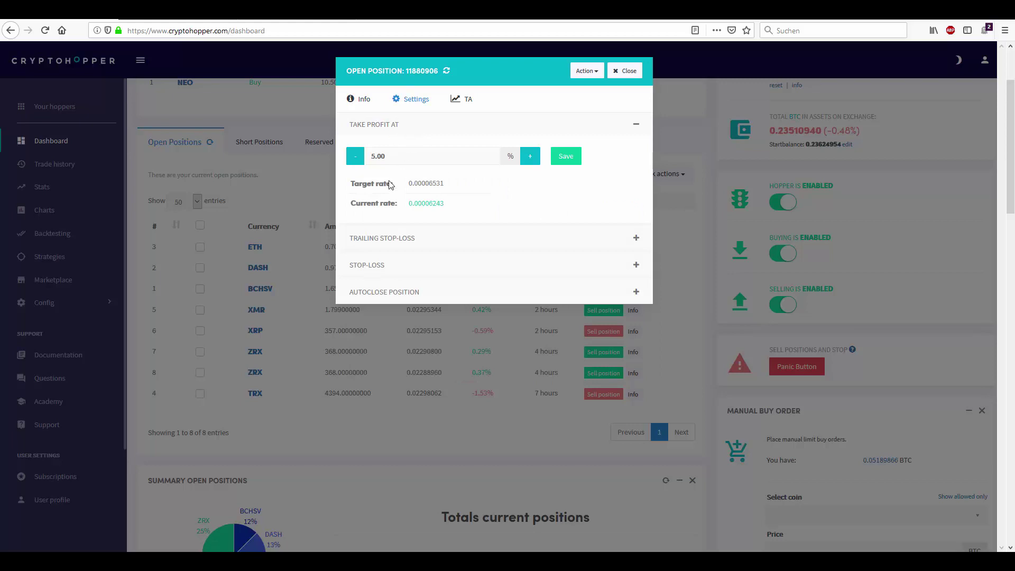
click(399, 239)
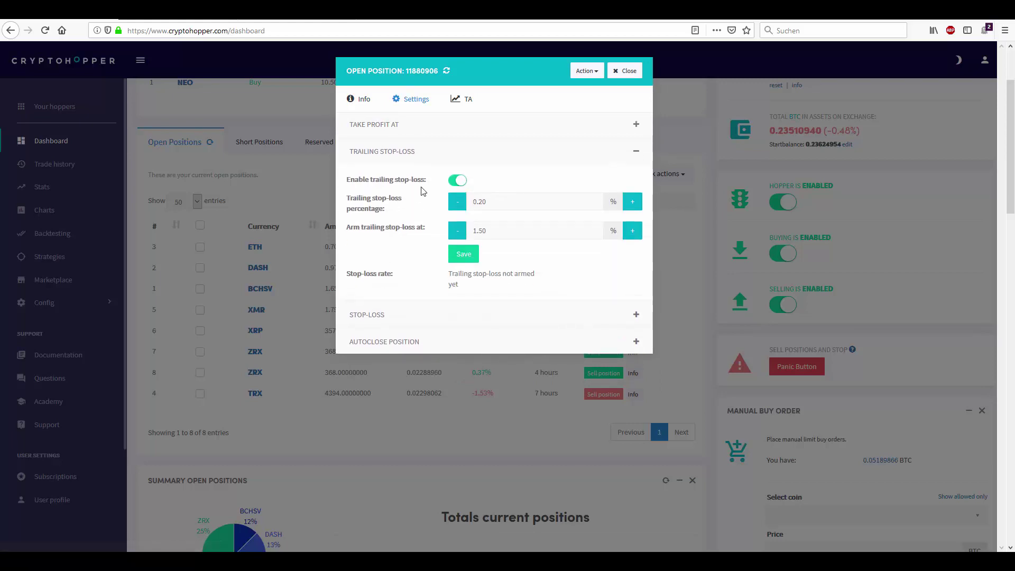
scroll(376, 304, down, 2)
click(377, 315)
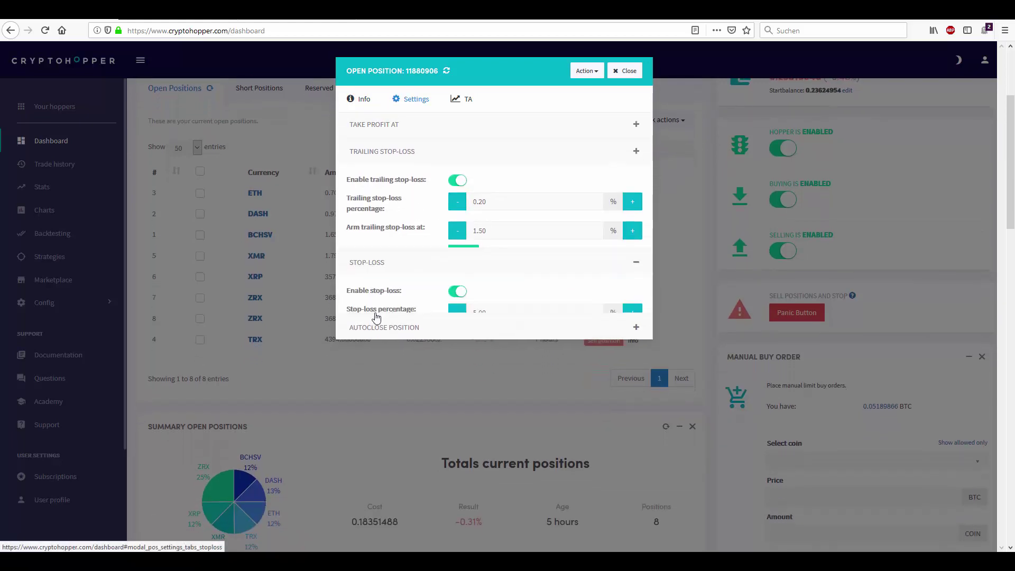
click(390, 303)
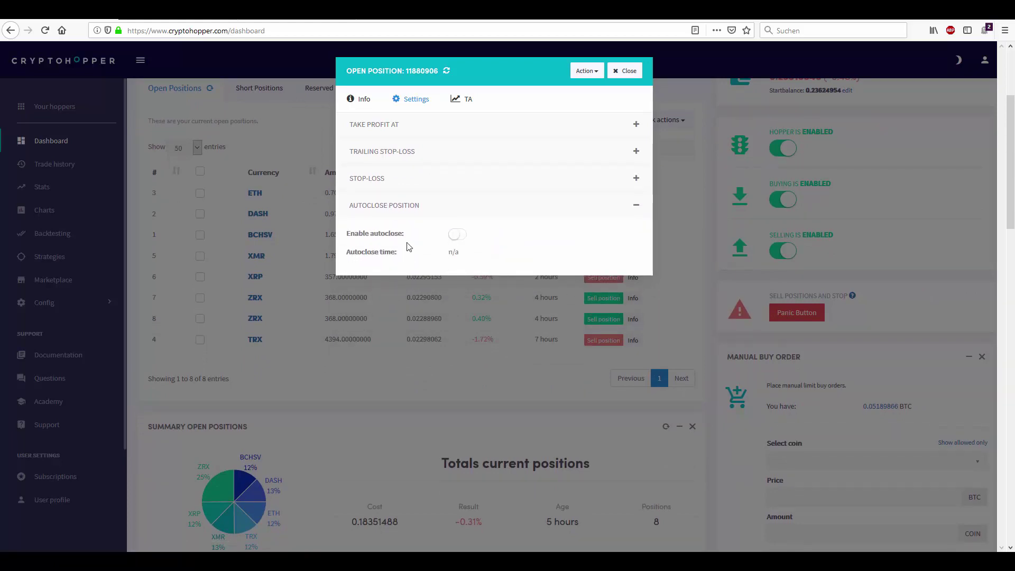
Examine the ZRX position's technical analysis, including the STOCH and RSI values and RSI thresholds, and close the position details.
click(465, 102)
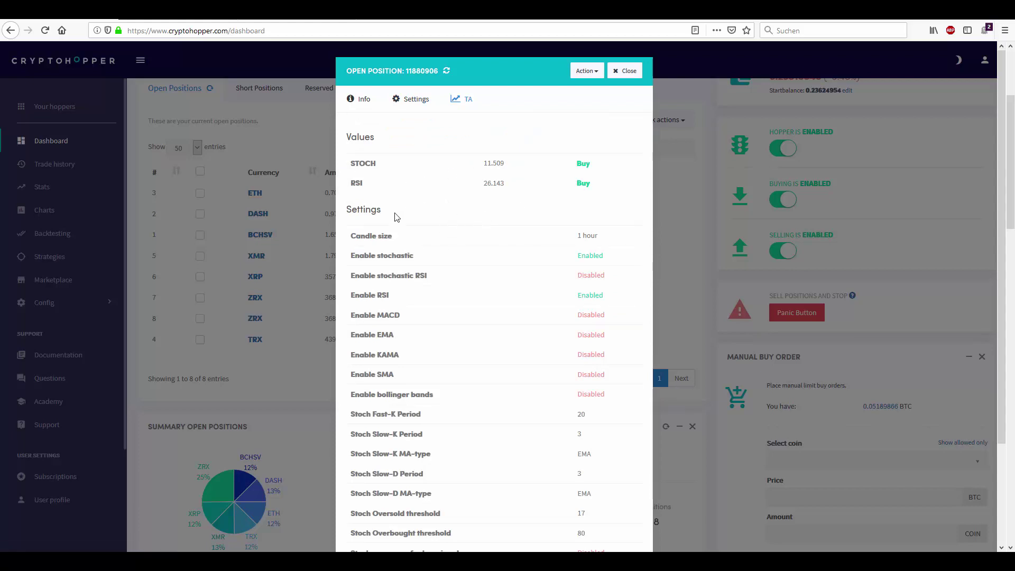
drag(381, 165, 350, 166)
click(385, 184)
scroll(385, 185, down, 2)
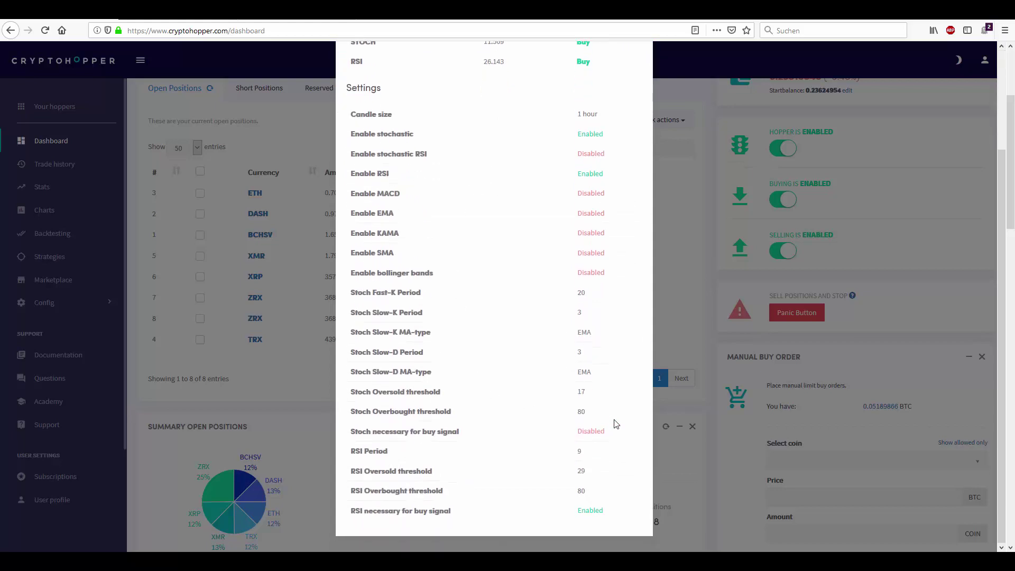
drag(594, 472, 579, 493)
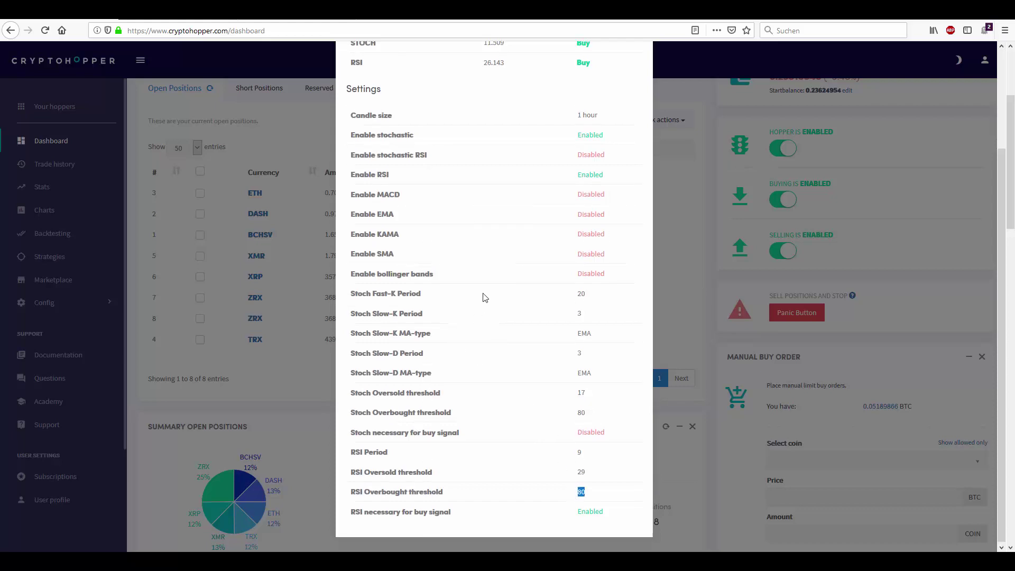
scroll(483, 299, up, 3)
click(628, 64)
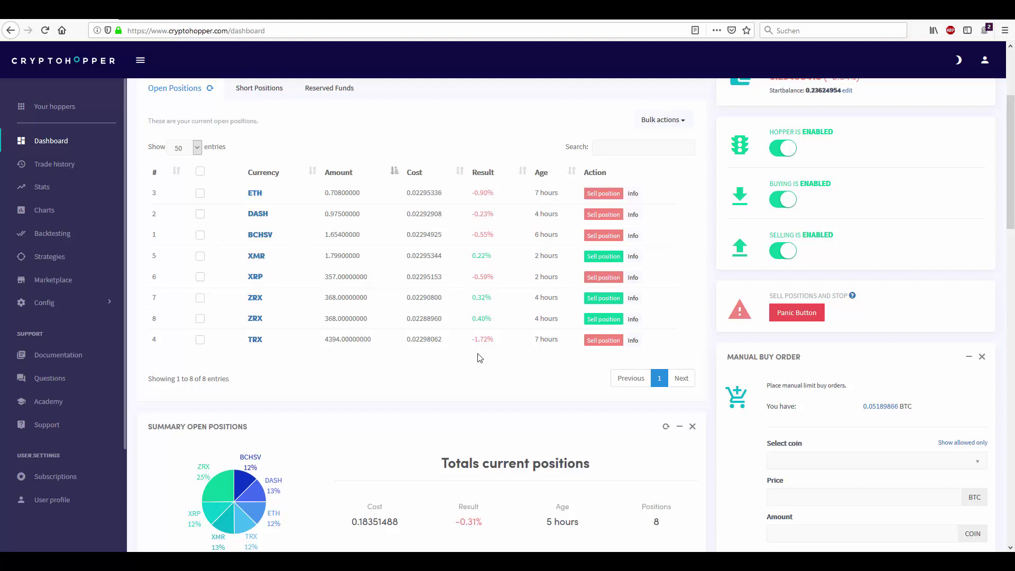
Compare the total cost in the open positions summary with the total BTC in assets on the exchange.
scroll(702, 317, up, 4)
scroll(630, 243, down, 1)
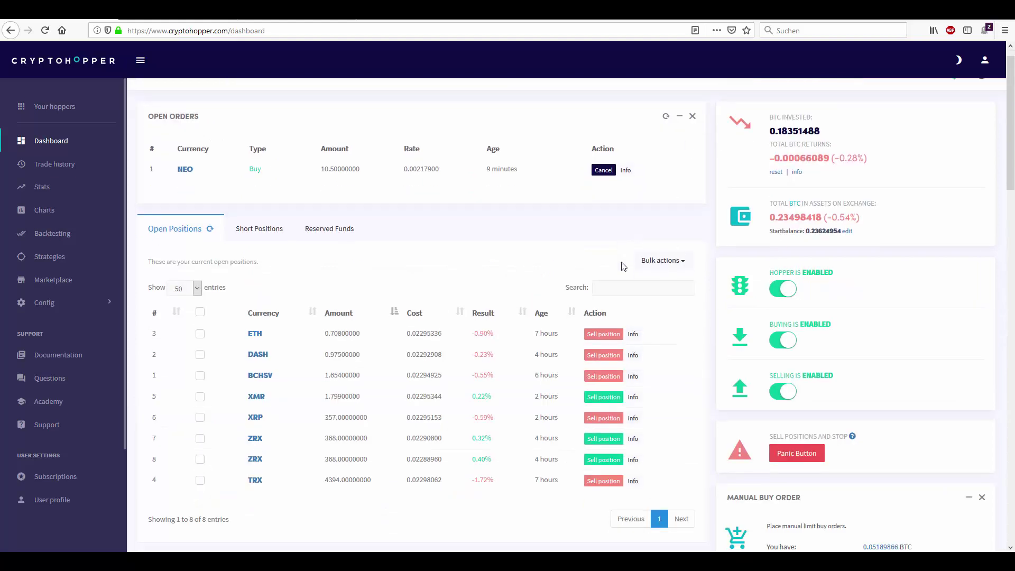
scroll(624, 266, down, 7)
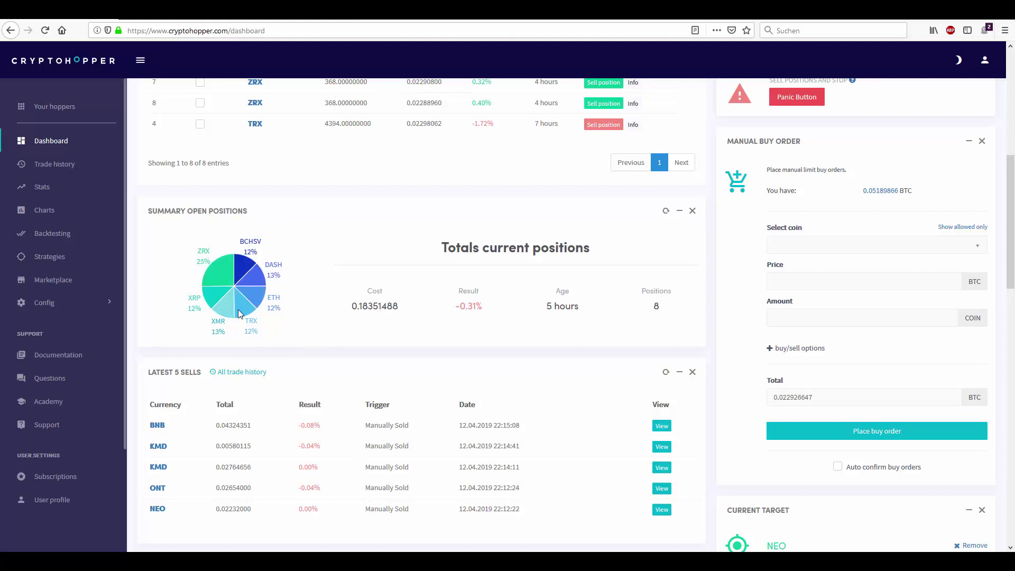
drag(239, 314, 368, 306)
scroll(529, 297, up, 3)
scroll(614, 289, down, 3)
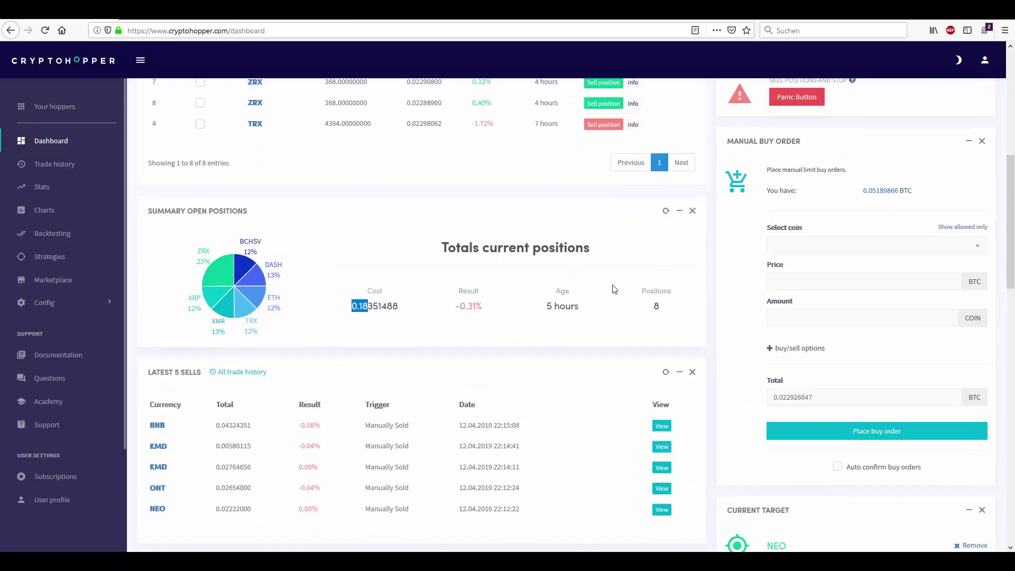
scroll(772, 221, up, 7)
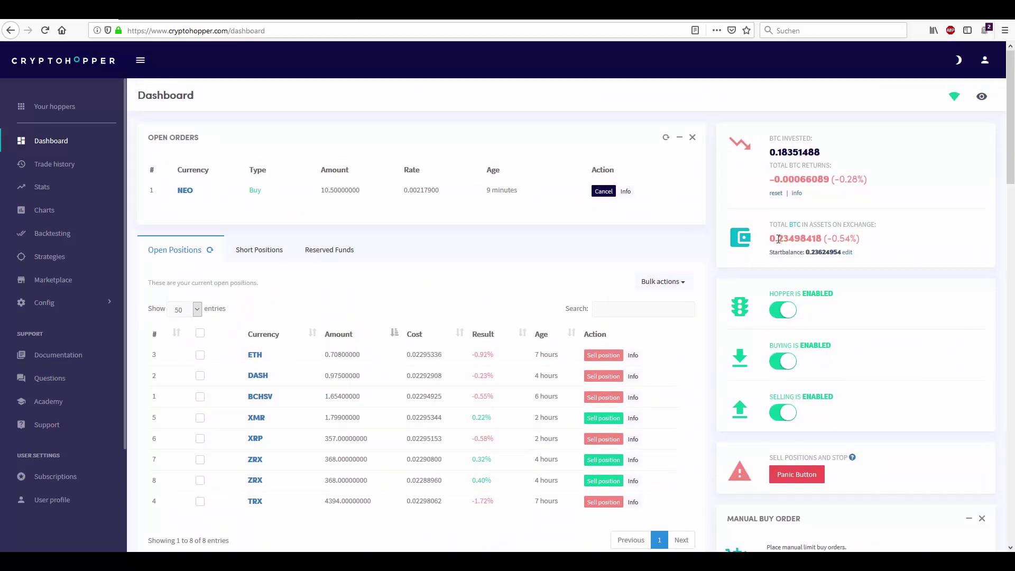
drag(778, 239, 791, 238)
scroll(791, 238, down, 7)
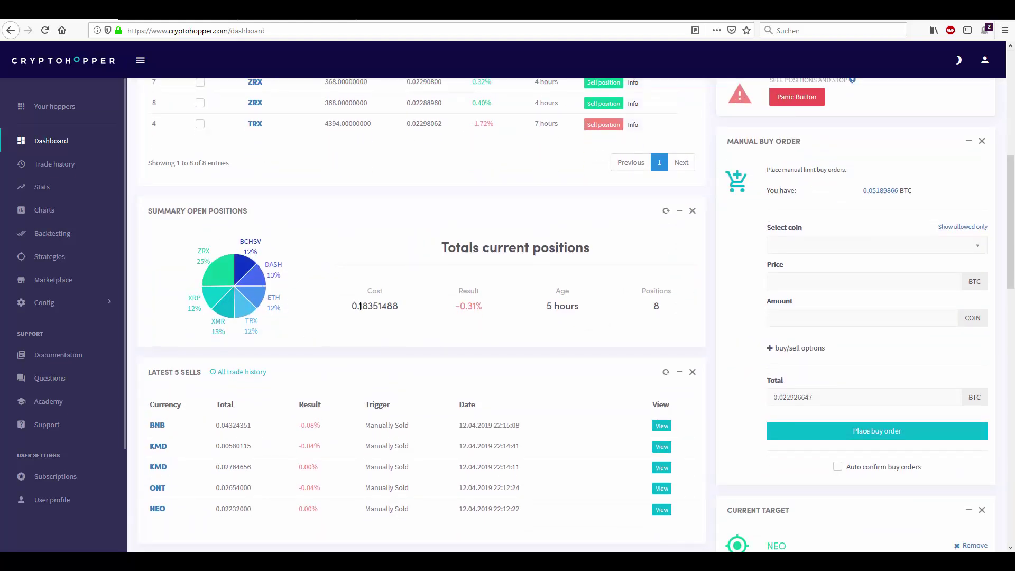
drag(361, 306, 369, 306)
scroll(450, 323, up, 2)
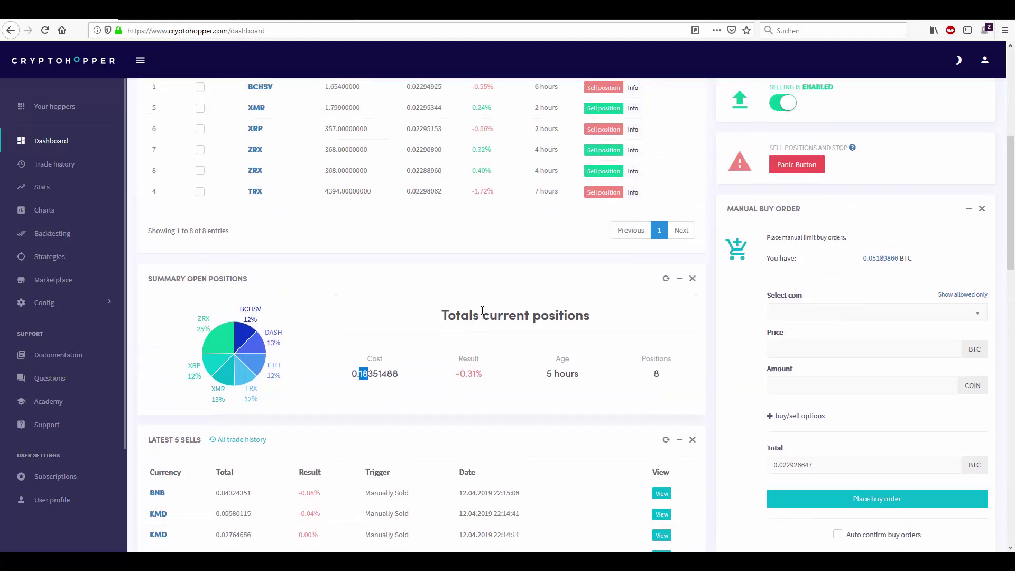
Check the overall result, average age and number of positions in the open positions summary.
scroll(539, 313, down, 2)
drag(455, 306, 575, 308)
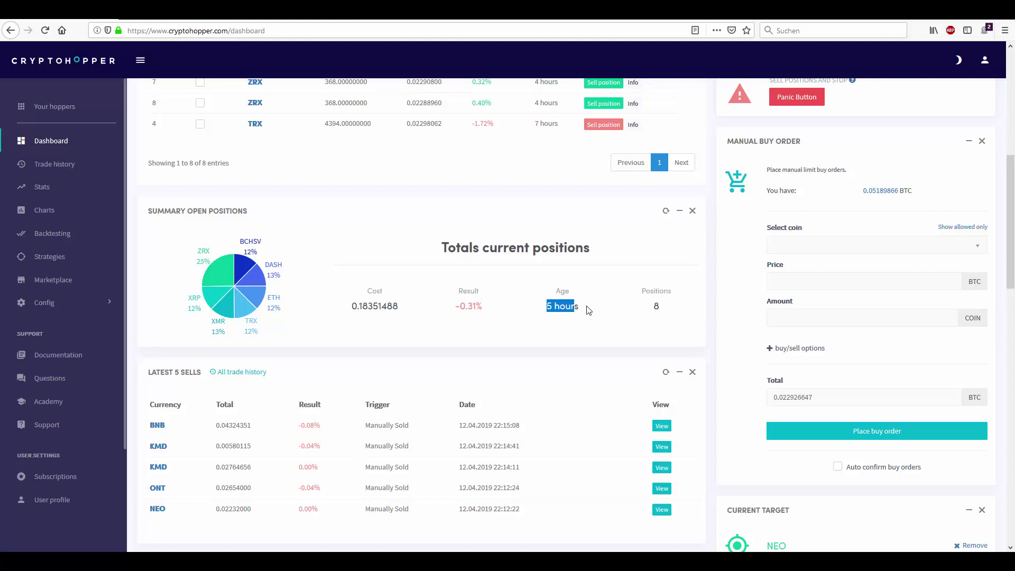
scroll(544, 286, up, 2)
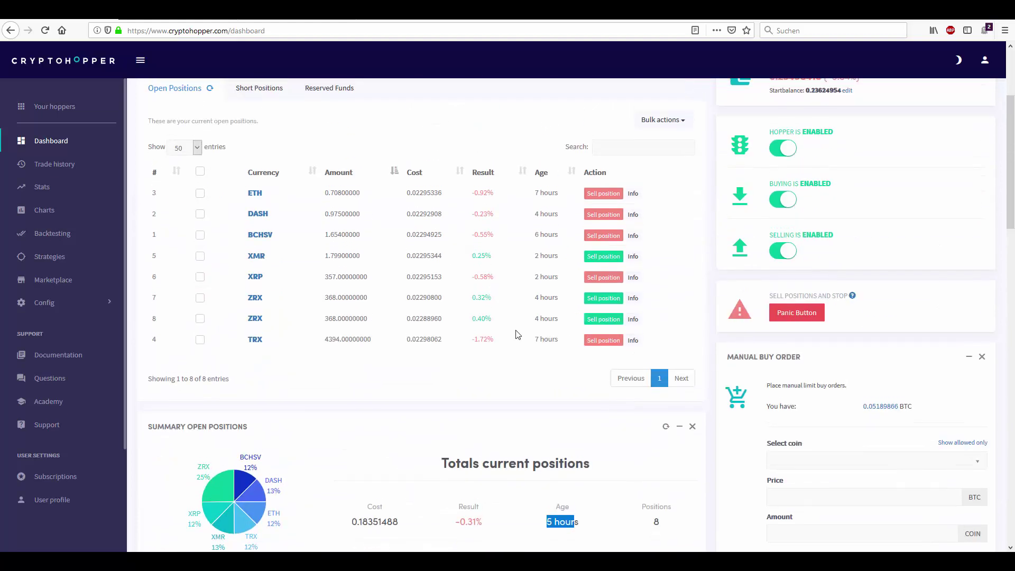
scroll(518, 334, down, 2)
drag(650, 311, 661, 309)
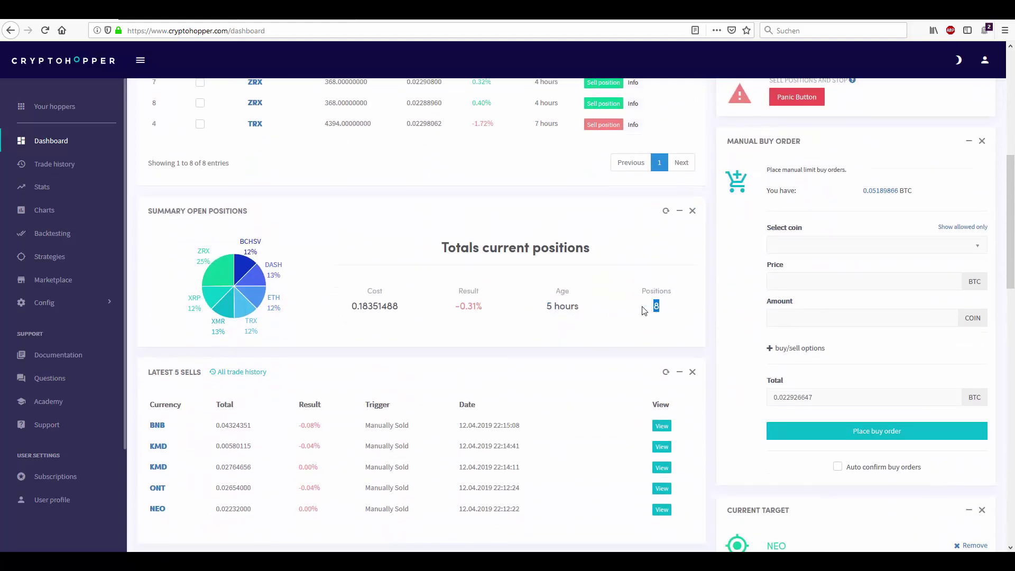
Review the latest five sells and read through the messages in the Cryptohopper output log.
scroll(515, 317, down, 2)
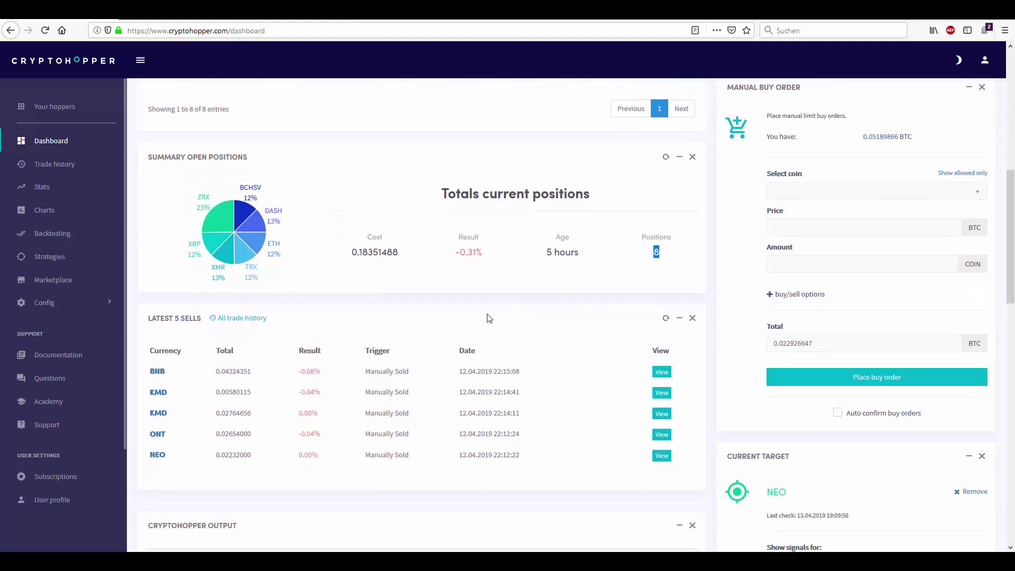
scroll(338, 307, down, 1)
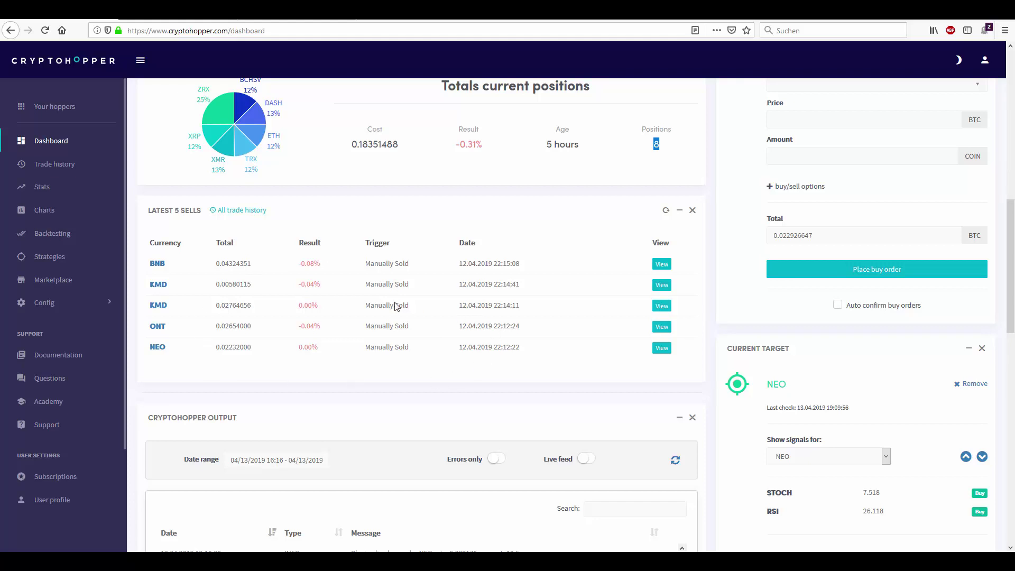
scroll(370, 317, down, 2)
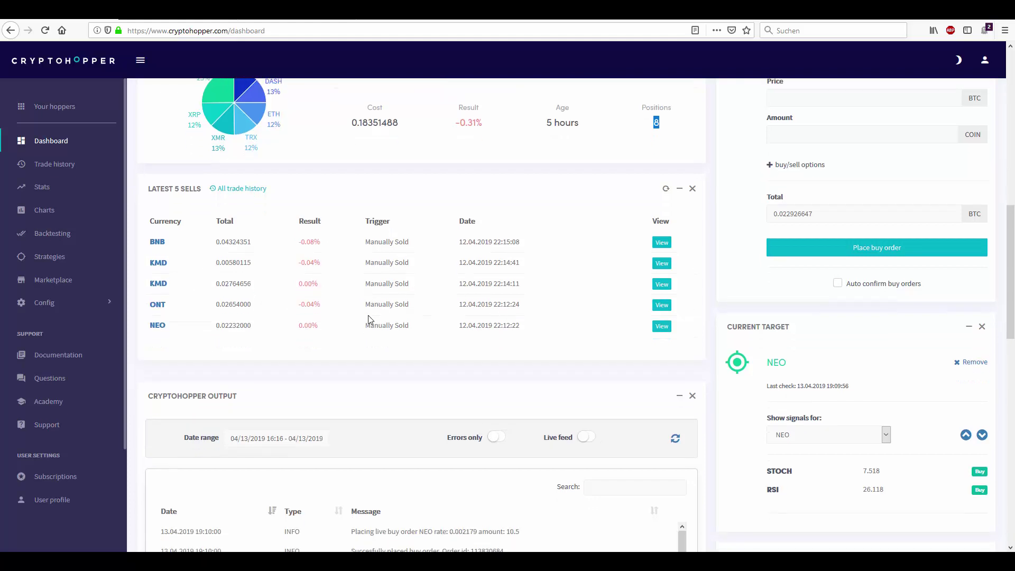
scroll(357, 427, down, 3)
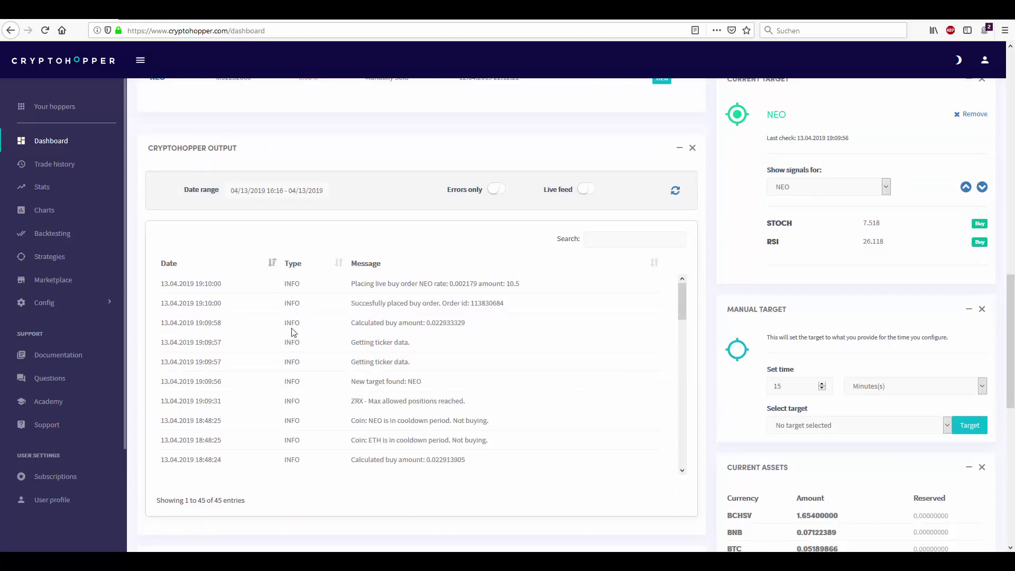
scroll(344, 402, down, 1)
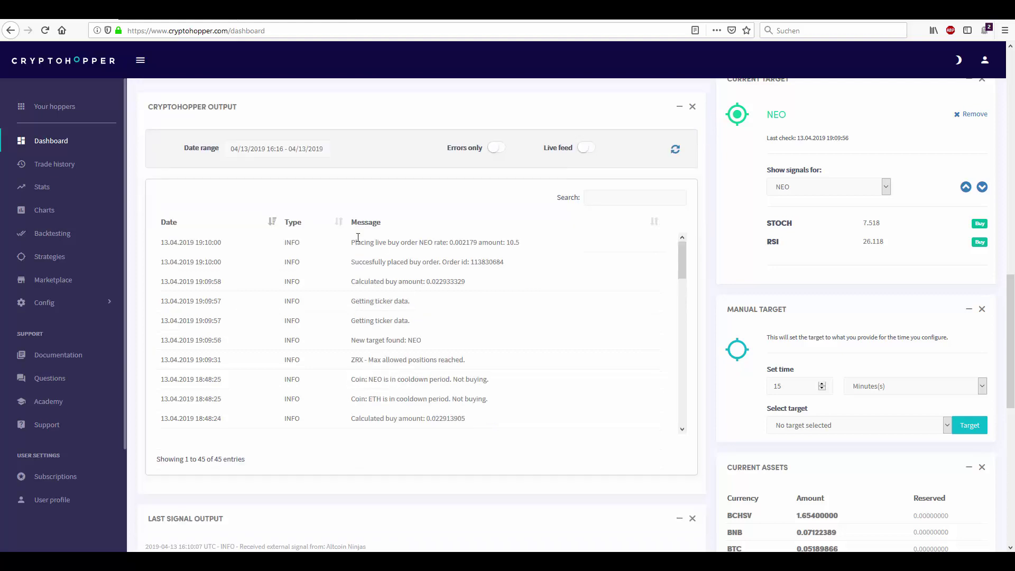
scroll(371, 257, down, 6)
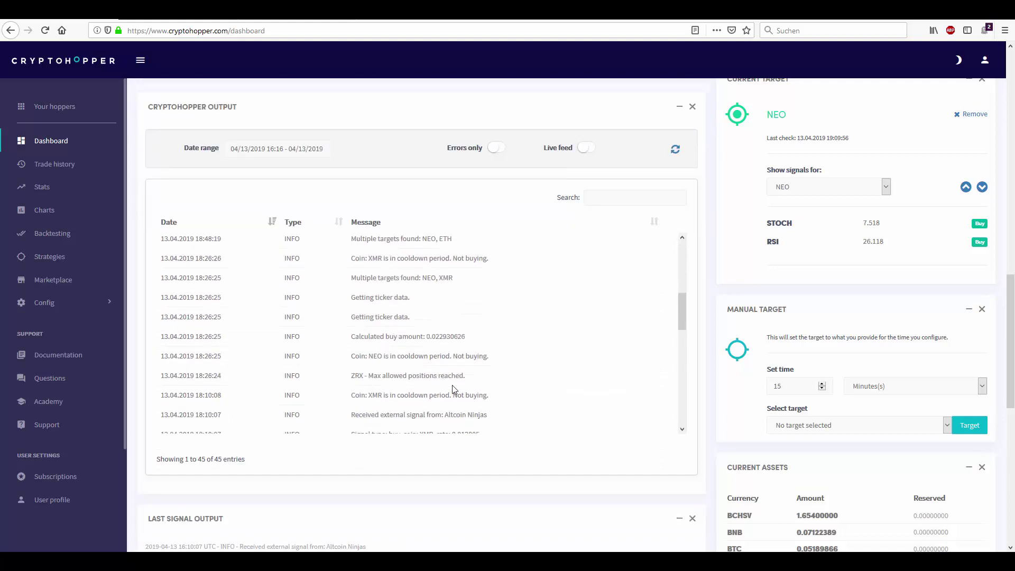
Read the latest entries in the last signal output below the Cryptohopper output log.
scroll(407, 444, down, 4)
scroll(407, 448, down, 1)
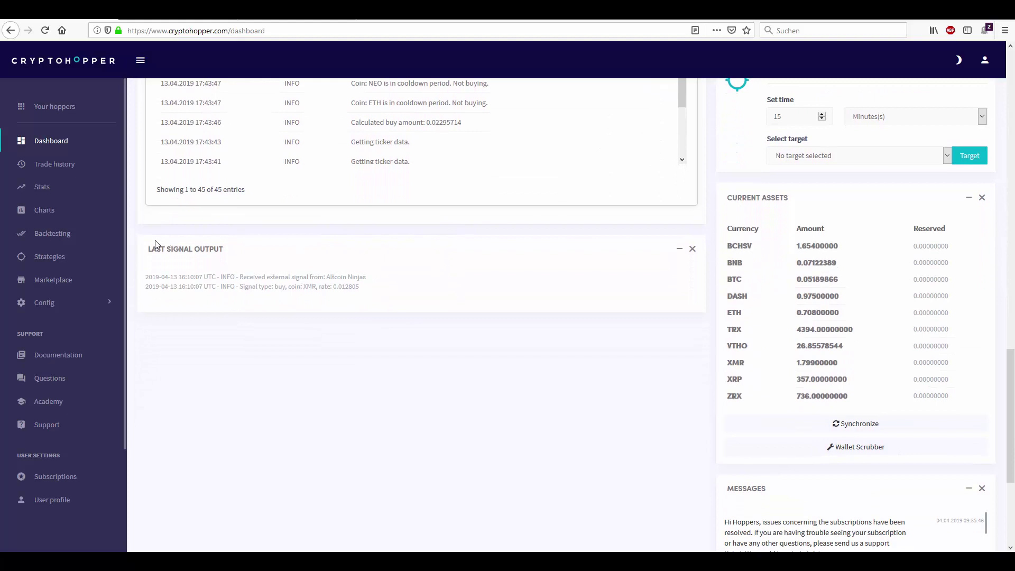
drag(145, 277, 150, 249)
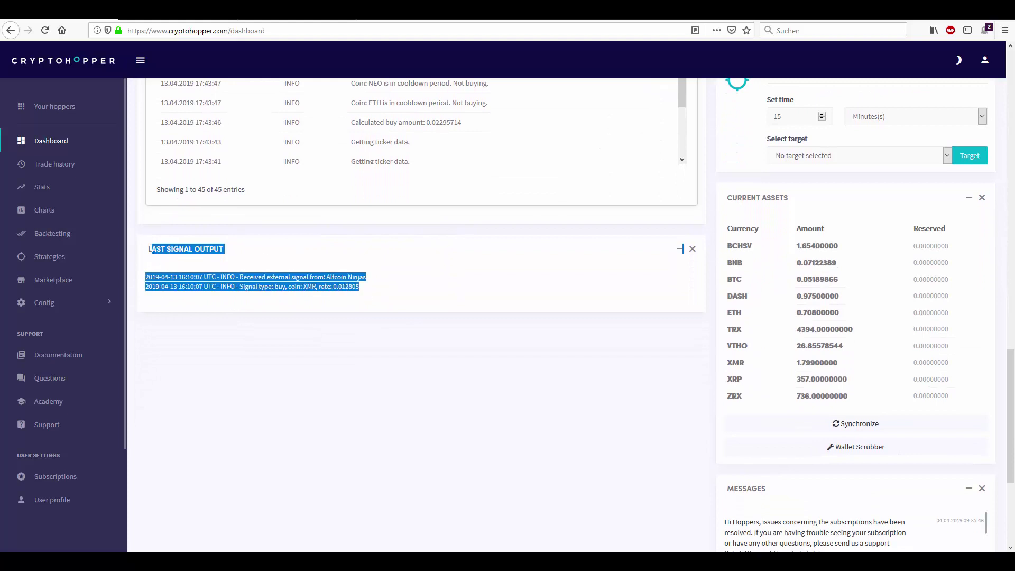
click(334, 276)
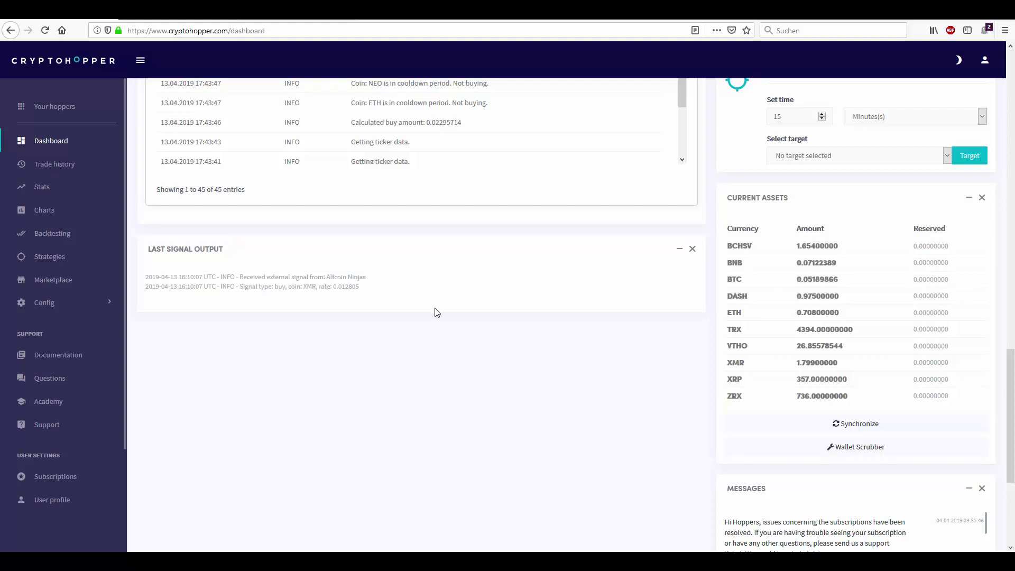
scroll(437, 312, down, 4)
scroll(449, 308, up, 10)
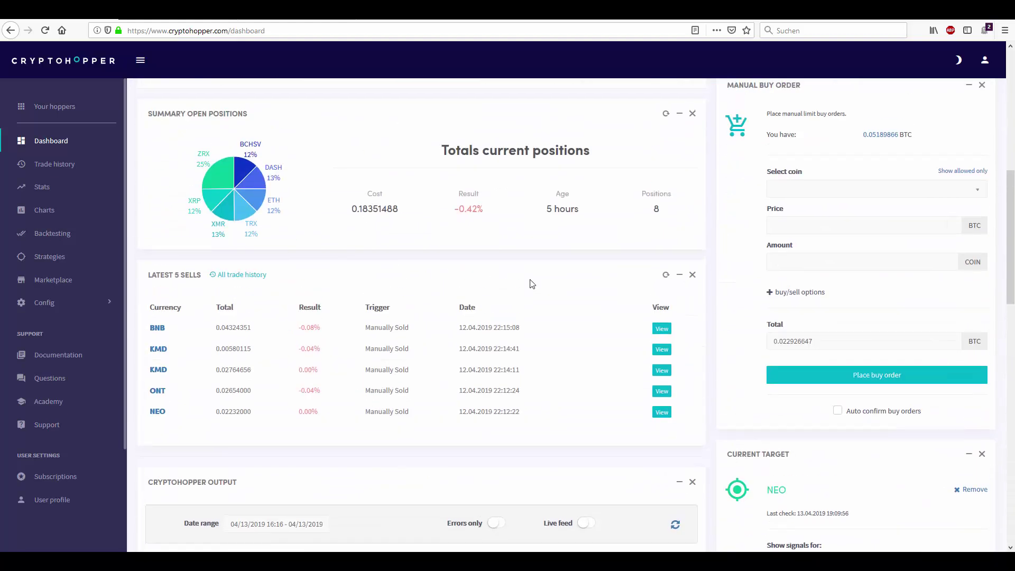
Review the BTC invested, total assets on the exchange, open orders and the hopper, buying and selling switches.
scroll(532, 284, up, 5)
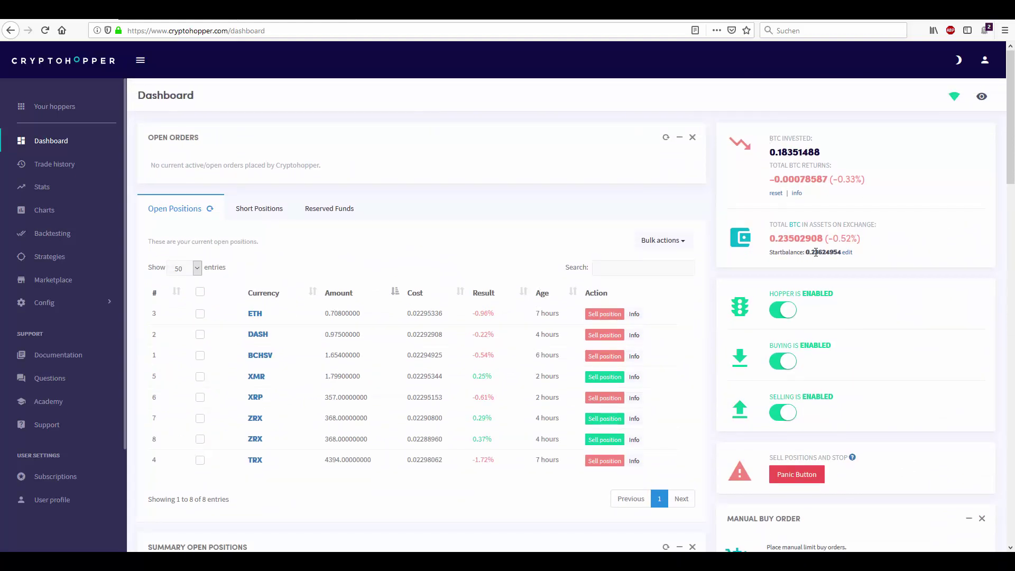
scroll(804, 237, down, 4)
scroll(841, 238, up, 1)
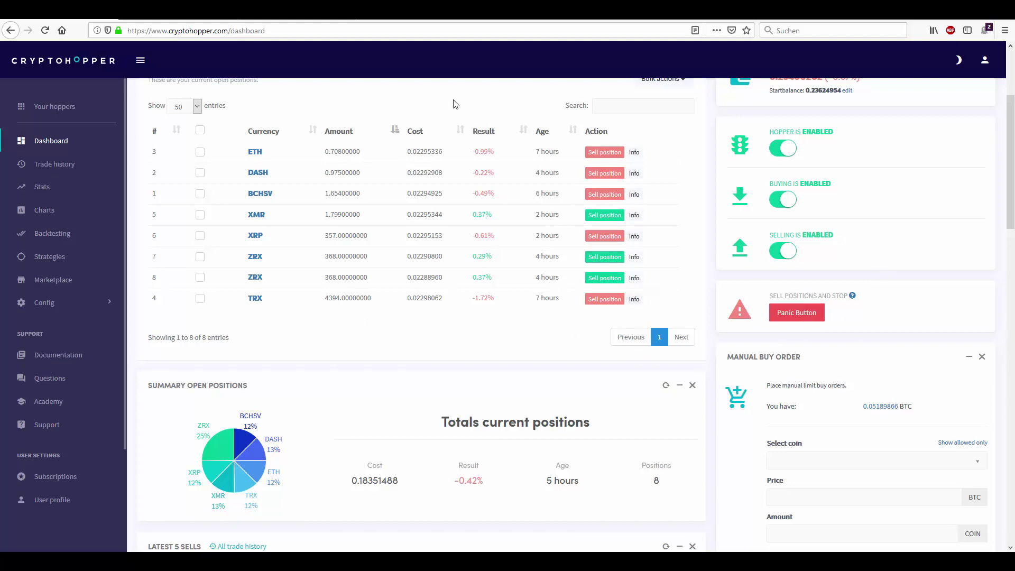
scroll(449, 191, up, 3)
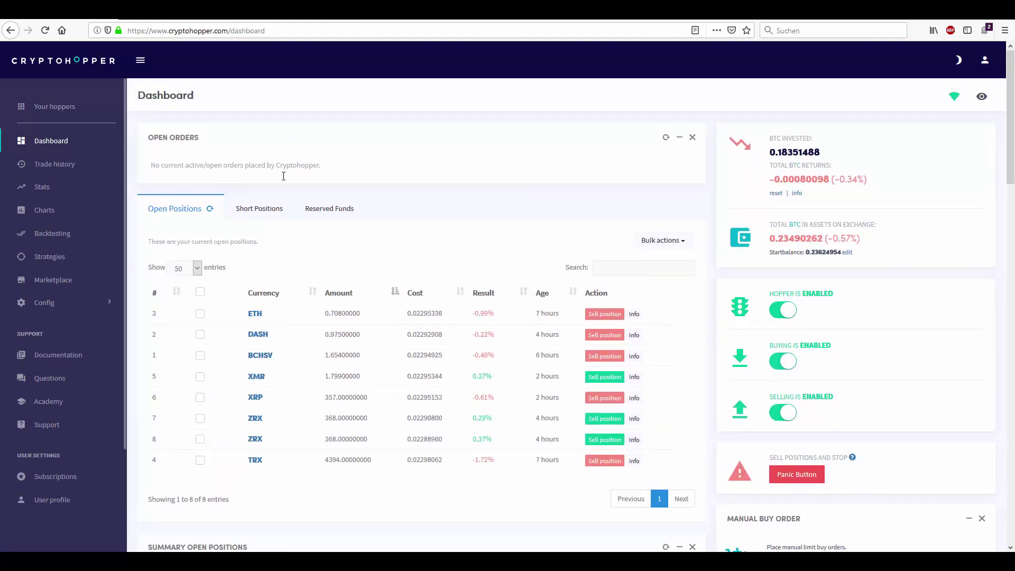
scroll(437, 353, down, 2)
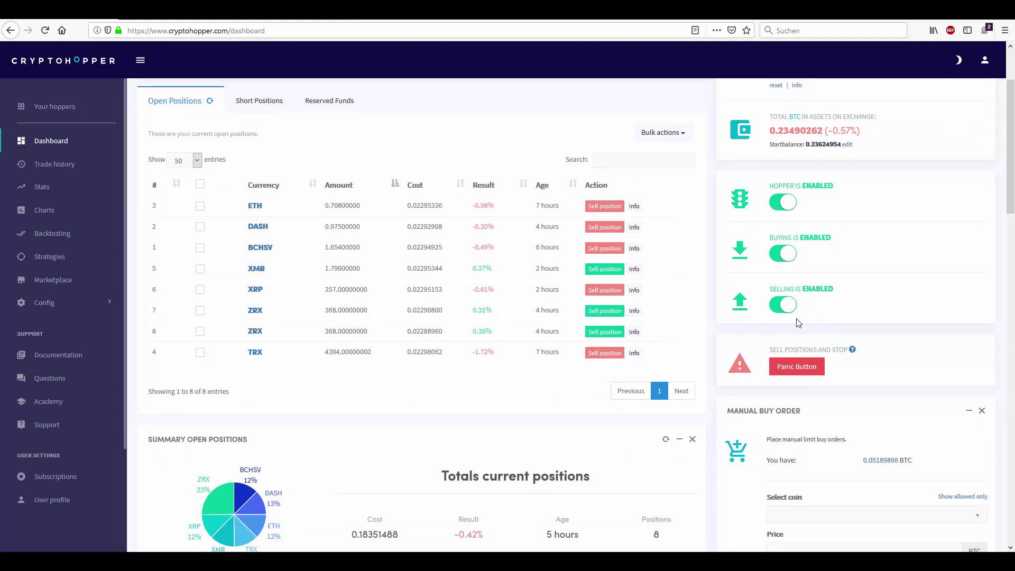
Select Litecoin (LTC) in the manual buy order and check its price and amount.
scroll(800, 323, down, 4)
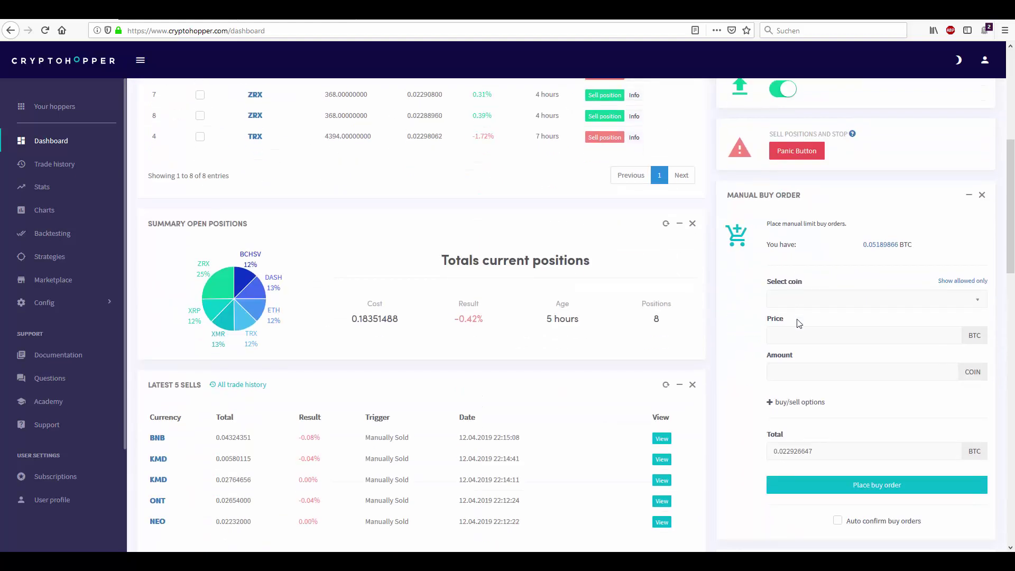
click(849, 305)
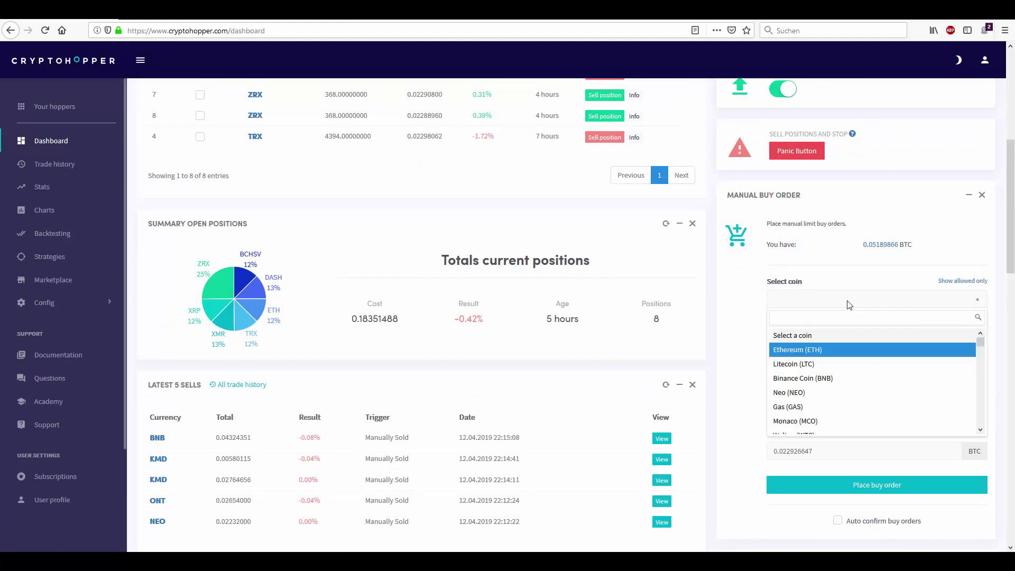
click(830, 365)
scroll(830, 371, down, 1)
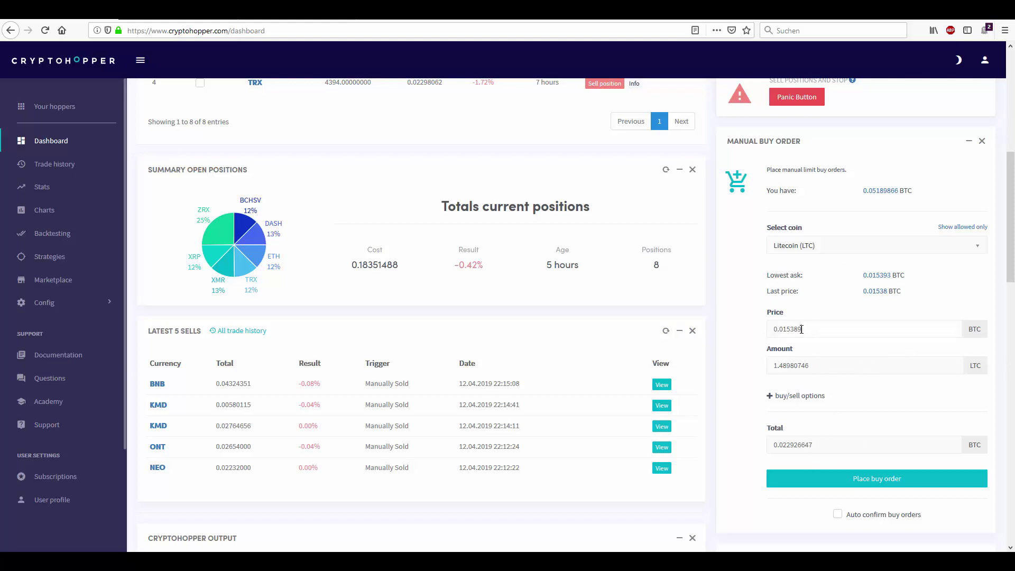
drag(784, 329, 798, 356)
click(822, 365)
Select Ethereum (ETH) for the manual buy order and set the amount to 1 ETH.
click(803, 247)
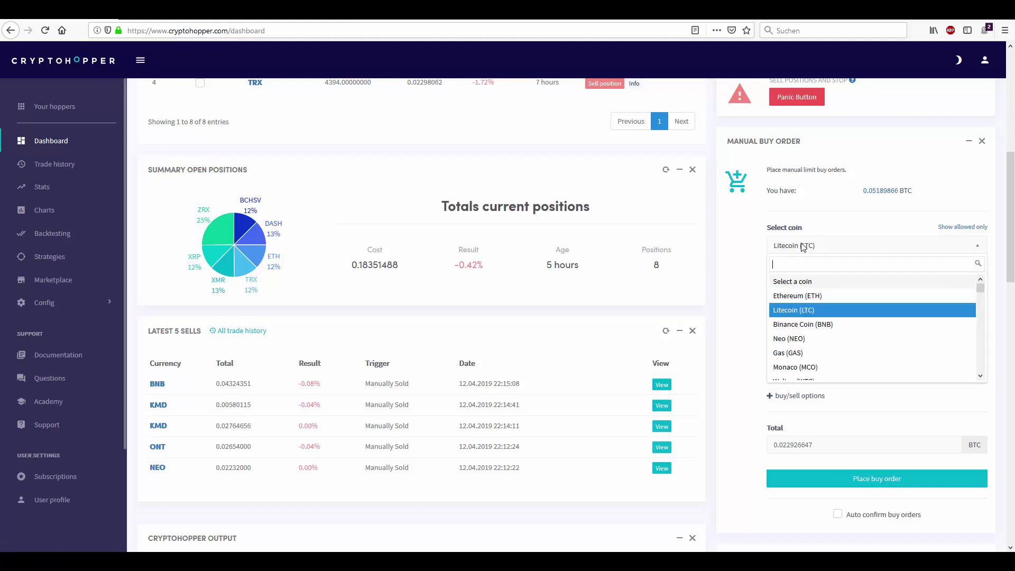
click(799, 296)
scroll(818, 357, down, 2)
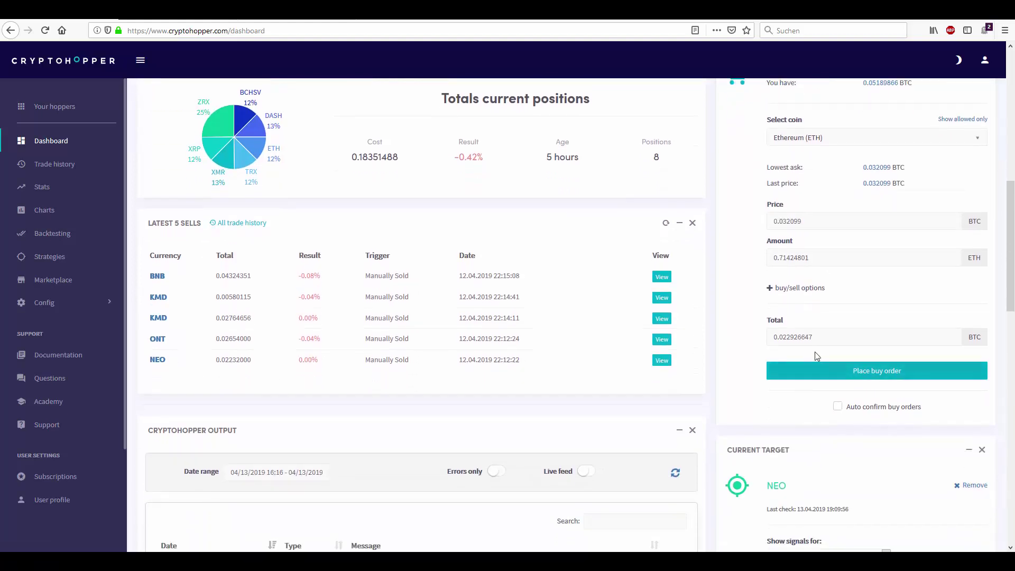
drag(813, 339, 783, 342)
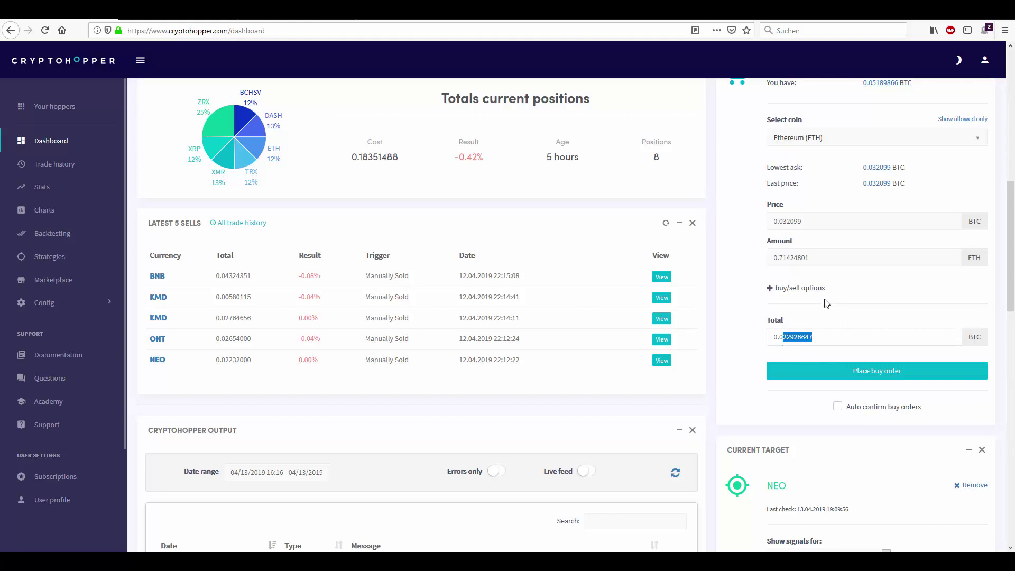
text(1)
double_click(805, 257)
text(1)
scroll(822, 309, up, 3)
scroll(866, 424, down, 1)
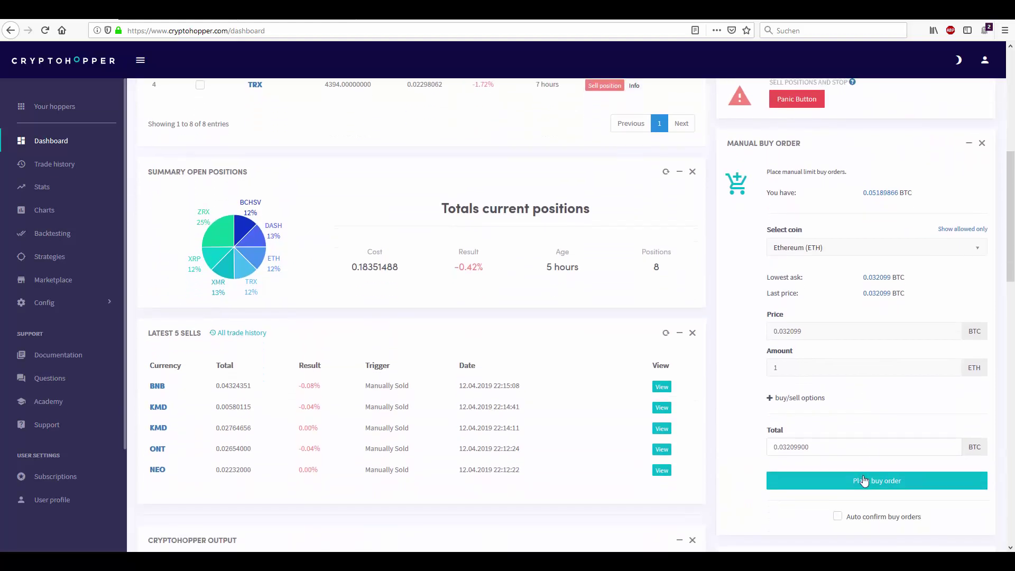
Place the manual buy order for 1 ETH and dismiss the order notice.
click(847, 479)
click(607, 234)
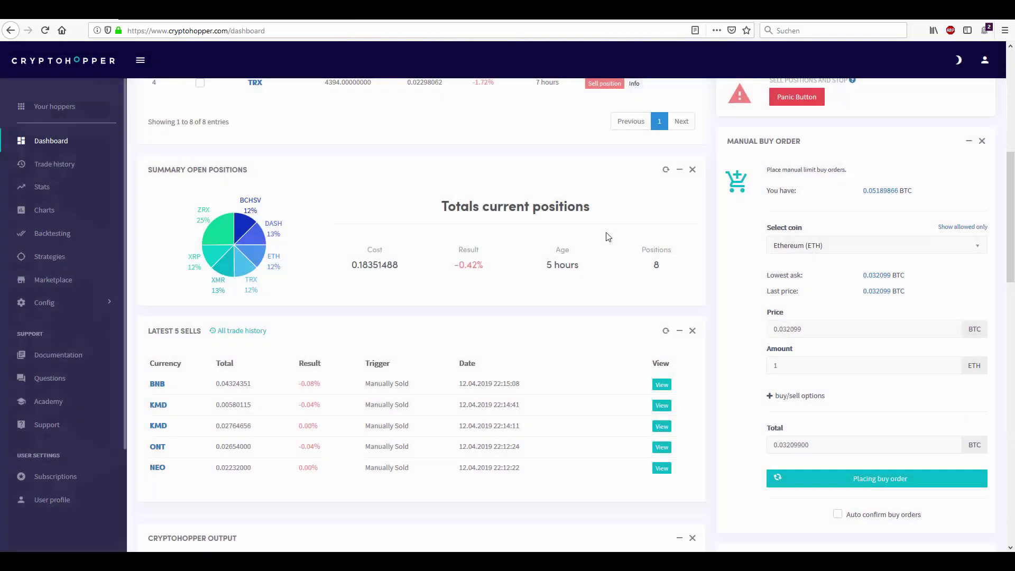
scroll(578, 290, up, 7)
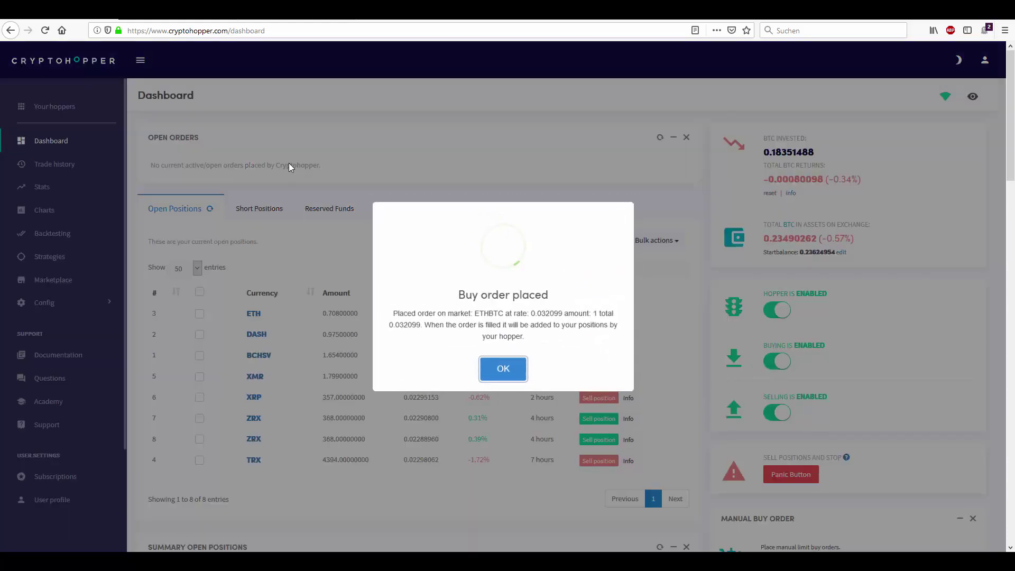
click(502, 369)
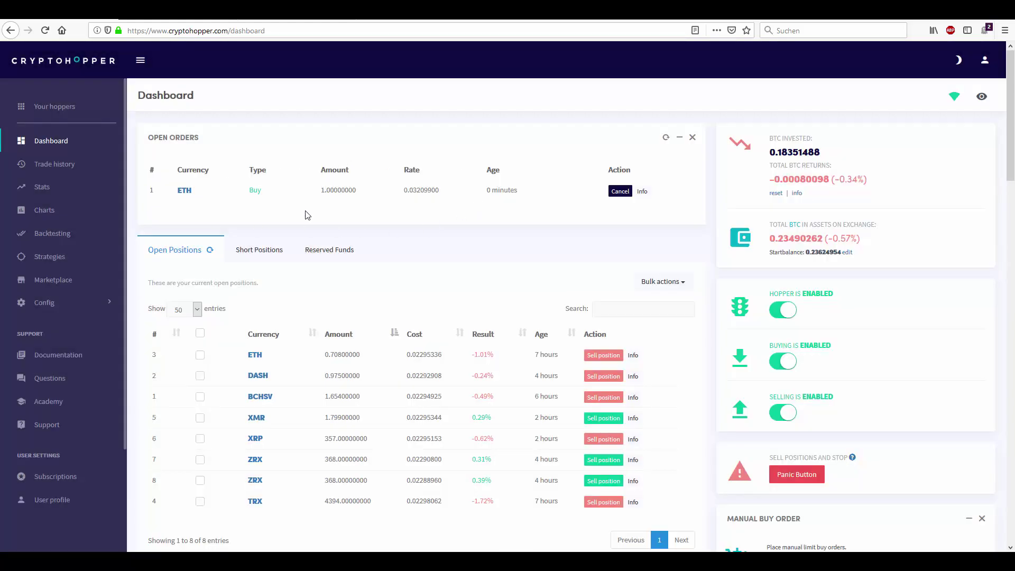
Examine the amount, cost and market in the open ETH order's details, and close them.
click(641, 191)
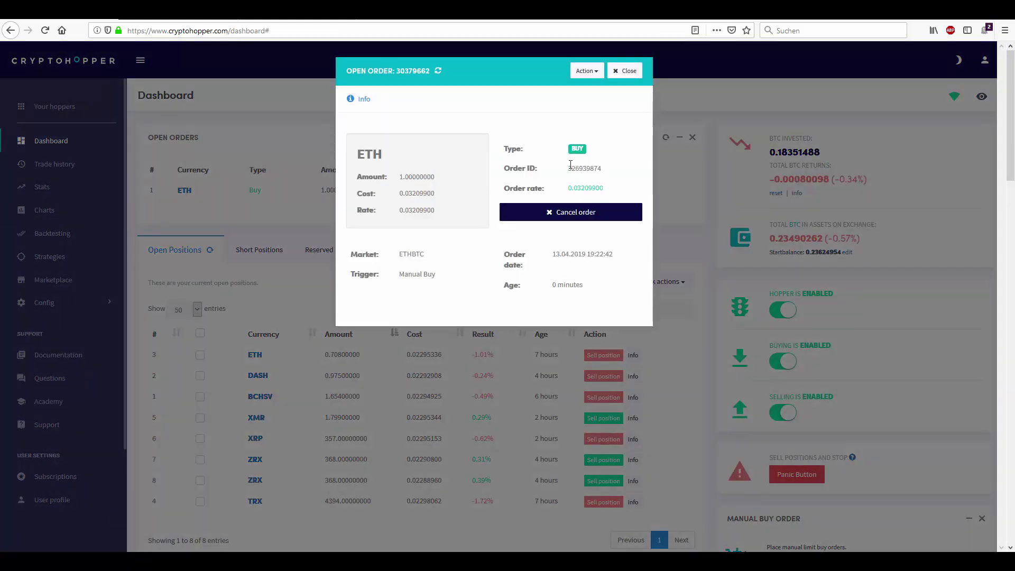
double_click(414, 178)
drag(399, 194, 438, 197)
mouse_move(400, 254)
mouse_down()
mouse_move(431, 255)
mouse_move(402, 253)
mouse_up()
click(627, 71)
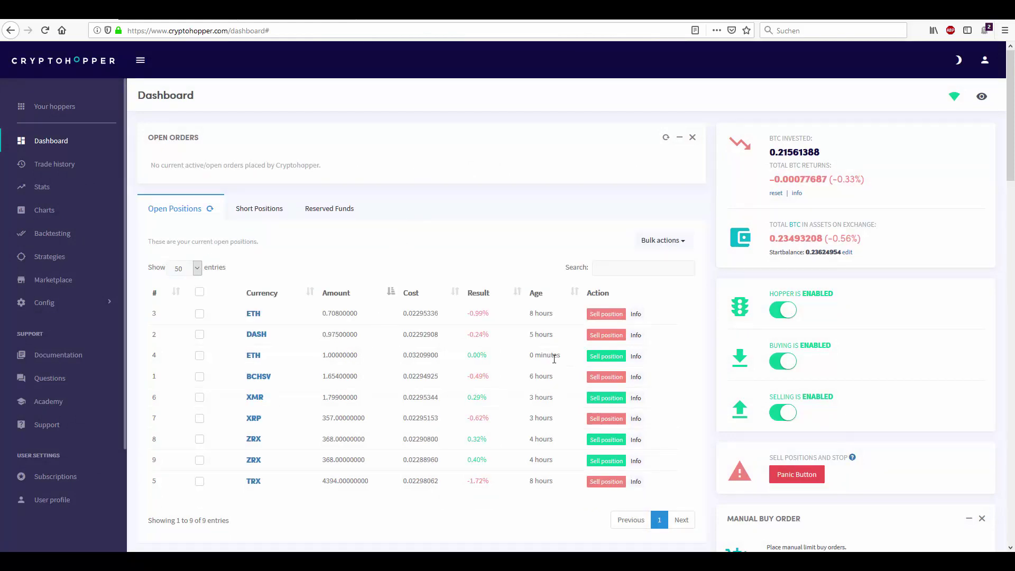
Locate the new 1 ETH position and review its take-profit, trailing stop-loss and stop-loss settings.
drag(555, 352, 444, 361)
click(488, 362)
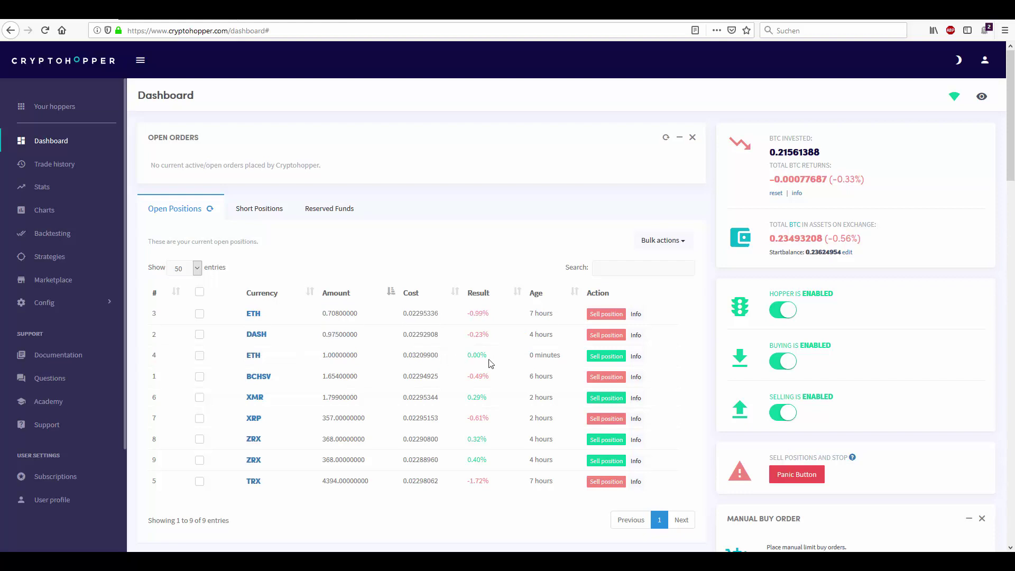
click(635, 357)
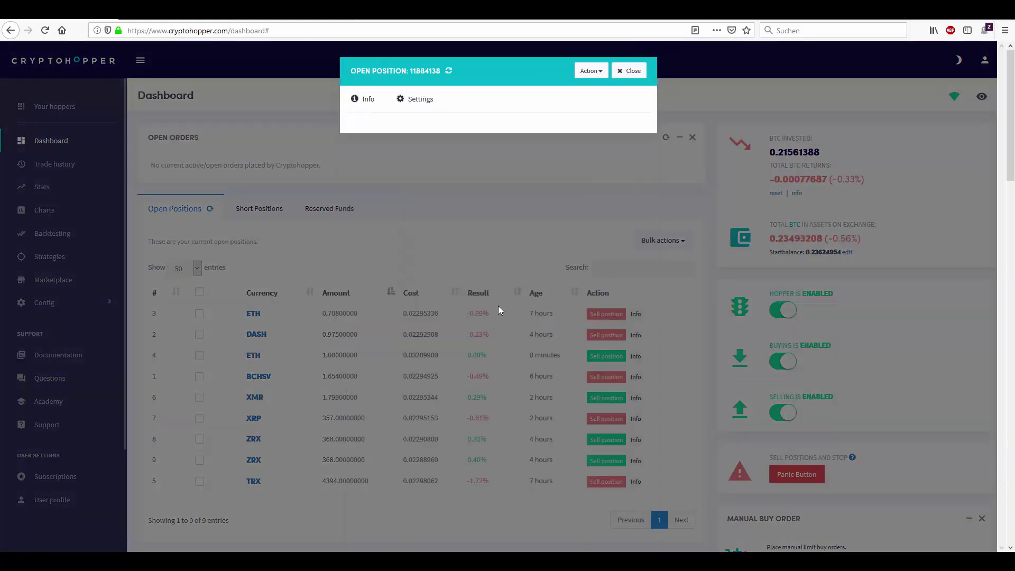
click(435, 102)
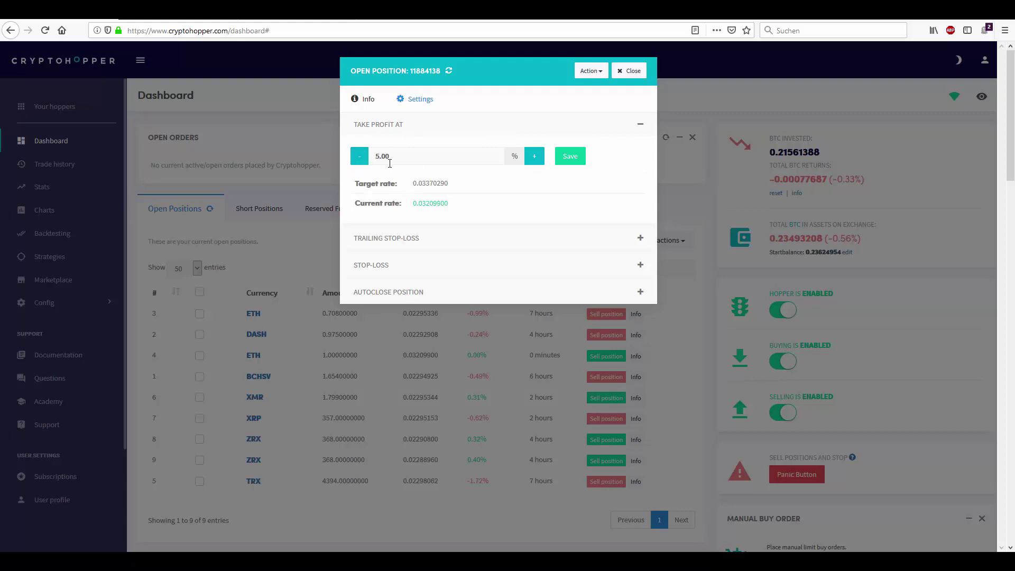
click(388, 238)
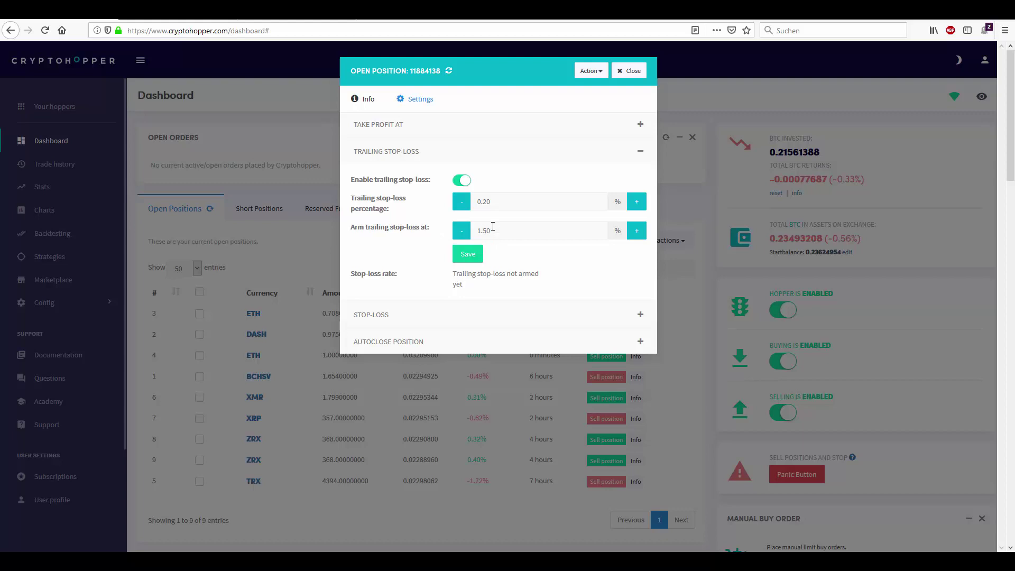
click(444, 316)
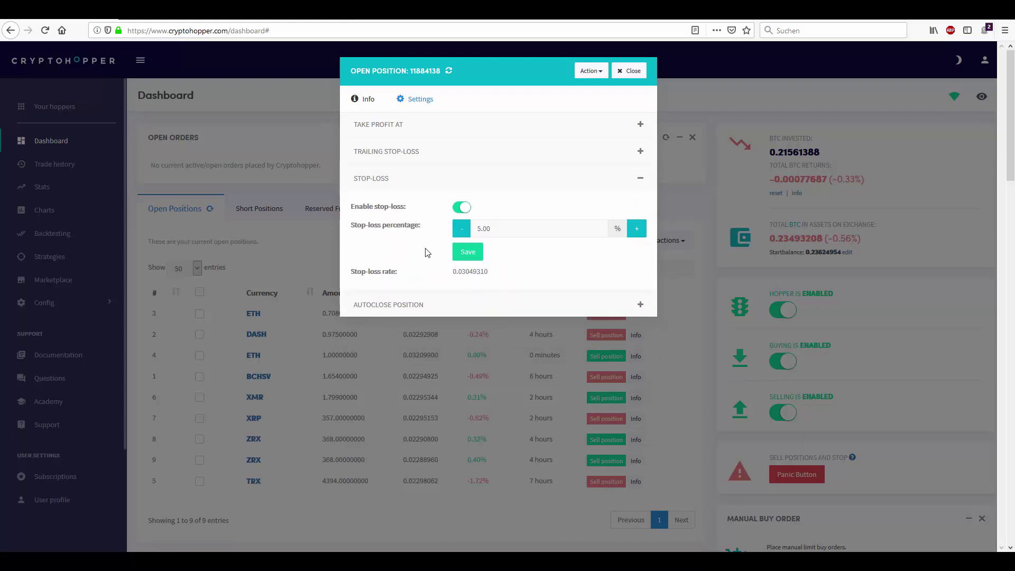
click(397, 128)
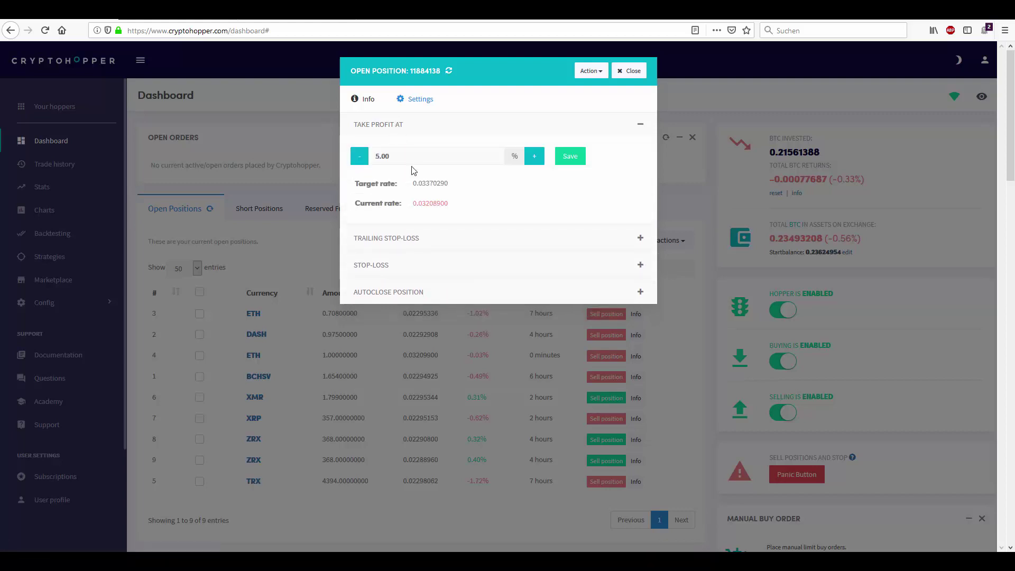
Examine the ETH position's trailing stop-loss percentage and arming threshold, and close the position details.
click(412, 239)
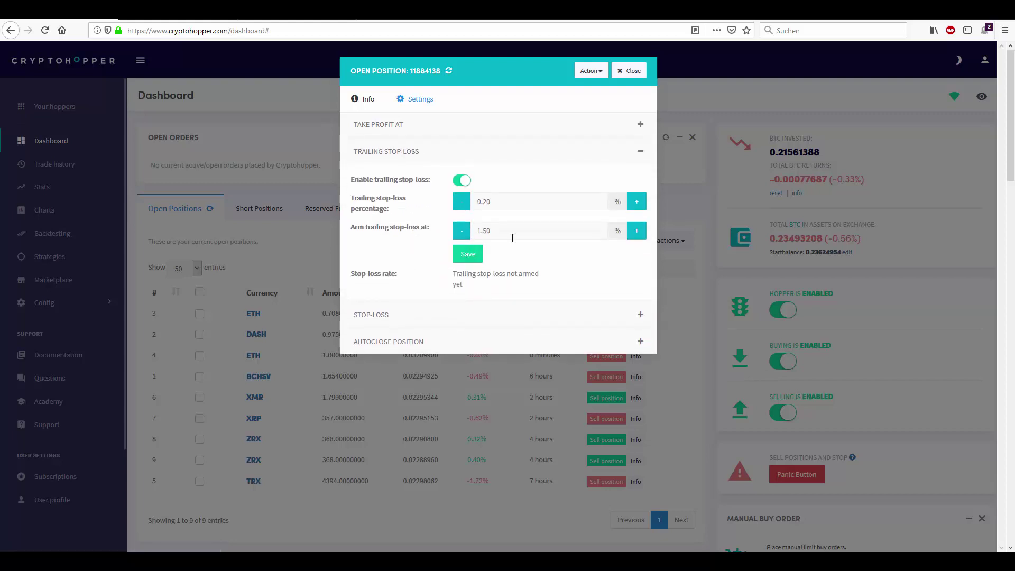
drag(512, 238, 476, 236)
drag(504, 202, 479, 209)
click(476, 229)
click(497, 230)
drag(494, 230, 474, 234)
click(498, 230)
double_click(502, 231)
click(515, 203)
scroll(440, 249, down, 2)
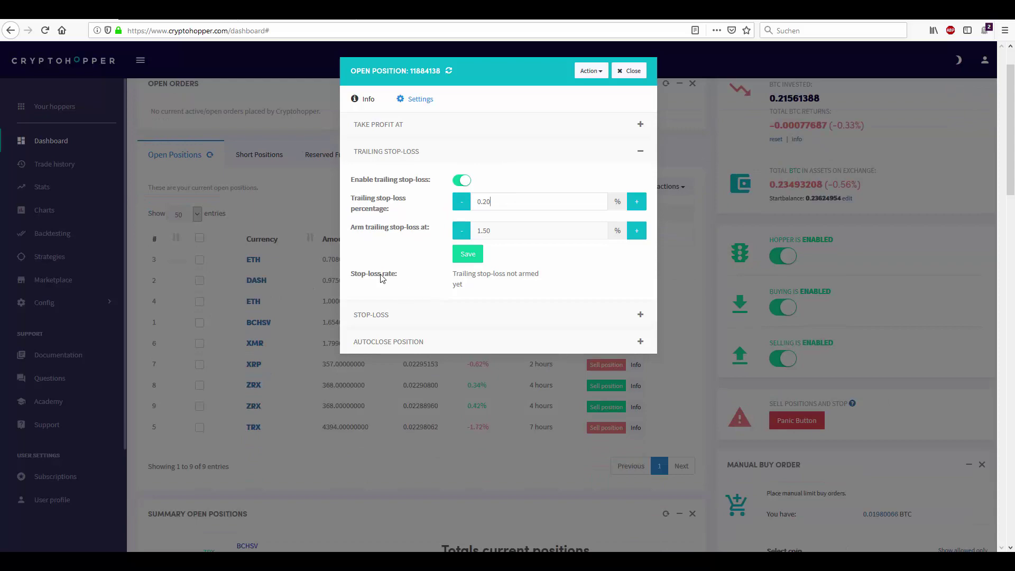
click(627, 70)
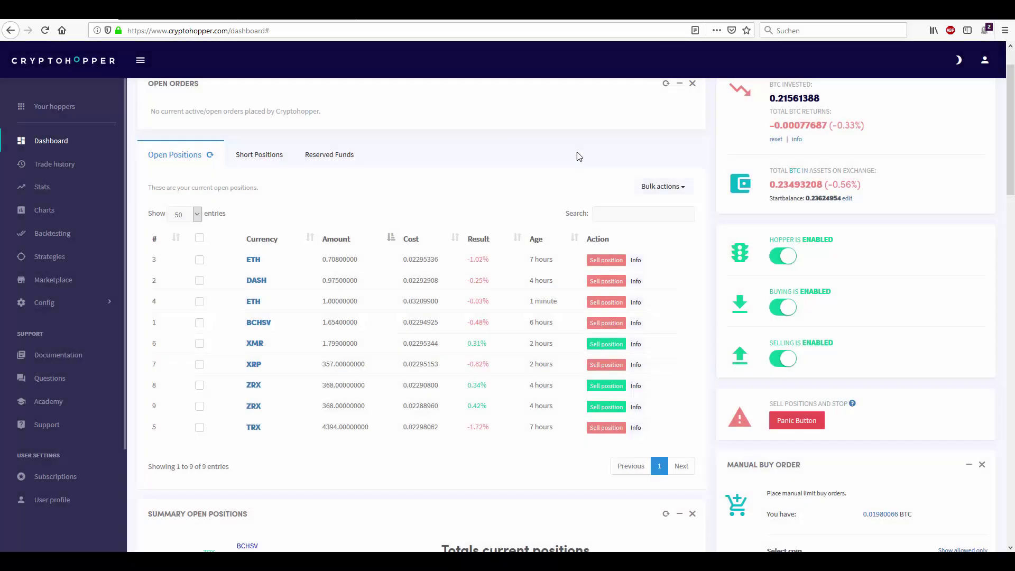
Check the current target's STOCH and RSI signals for NEO, including the coin choices for showing signals.
scroll(528, 296, down, 3)
scroll(476, 270, up, 3)
scroll(702, 322, down, 6)
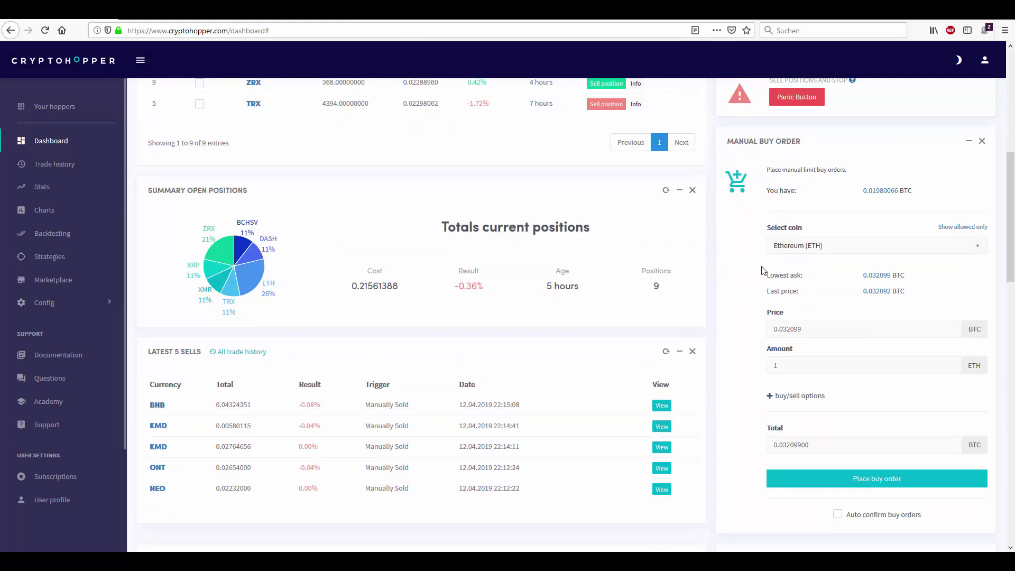
scroll(888, 297, down, 8)
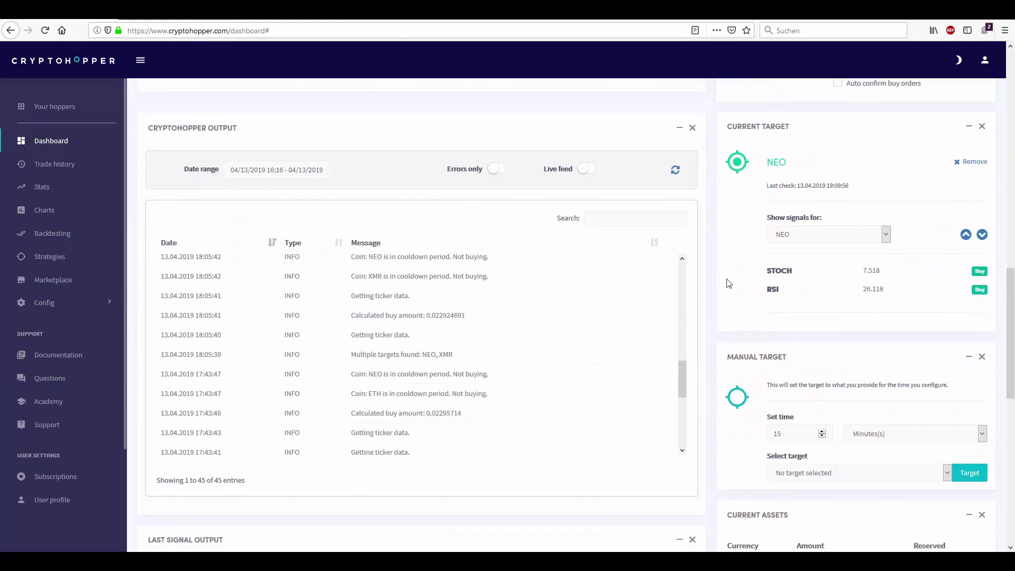
click(857, 234)
click(855, 235)
scroll(804, 186, up, 3)
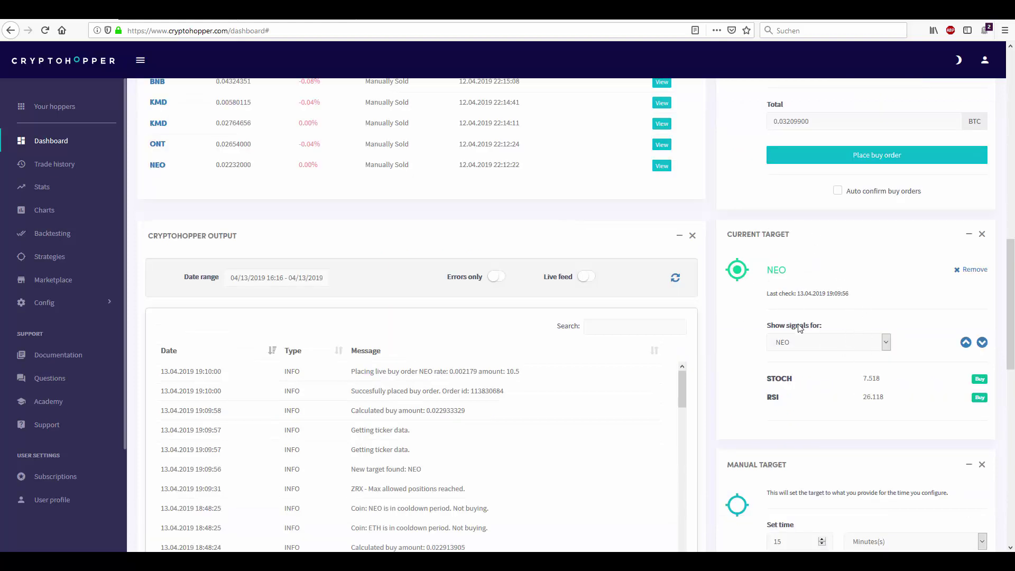
scroll(770, 373, down, 3)
drag(891, 305, 769, 272)
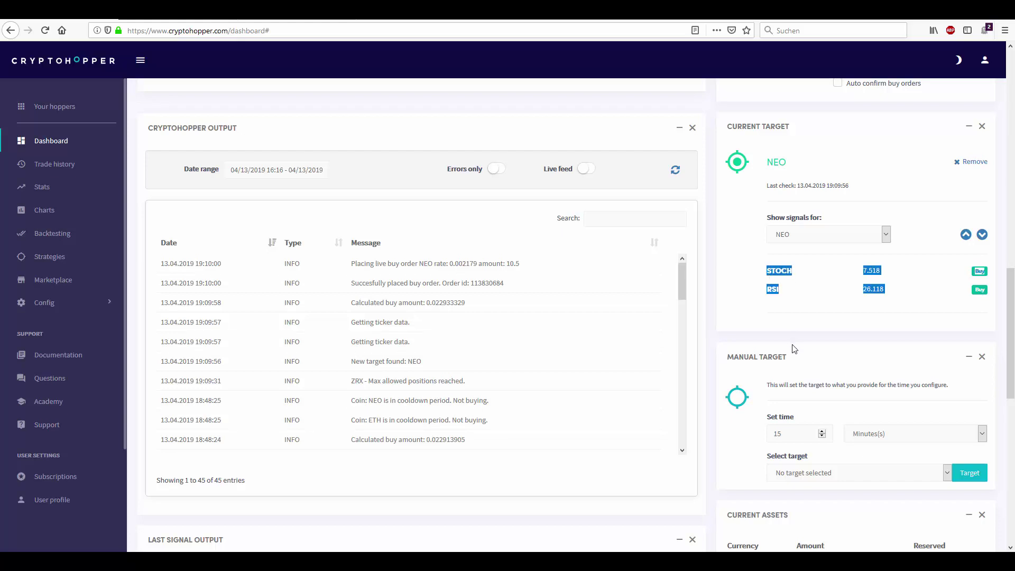
Look over the manual target options, the current assets list and the Cryptohopper messages.
scroll(796, 349, down, 6)
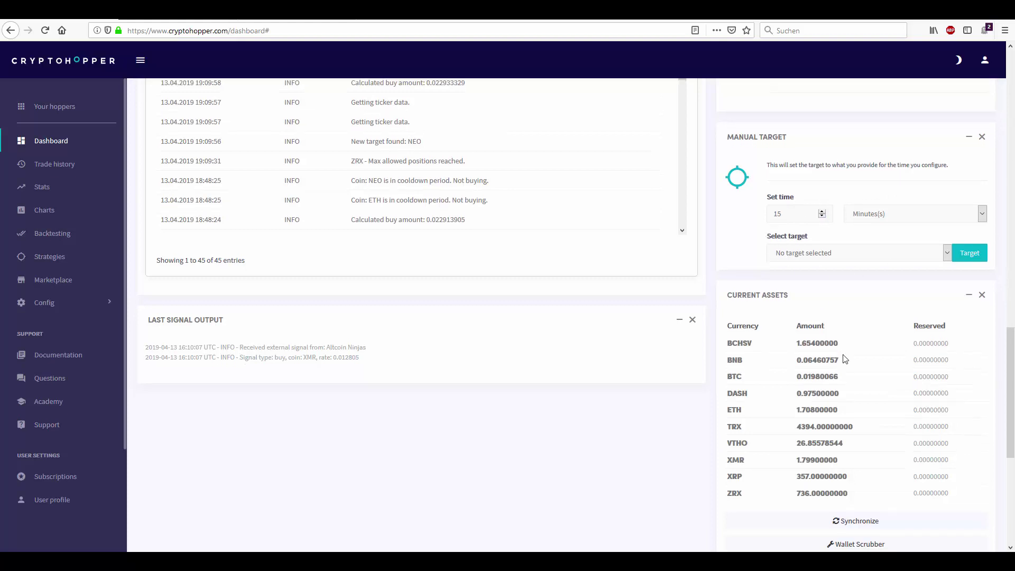
scroll(843, 358, down, 6)
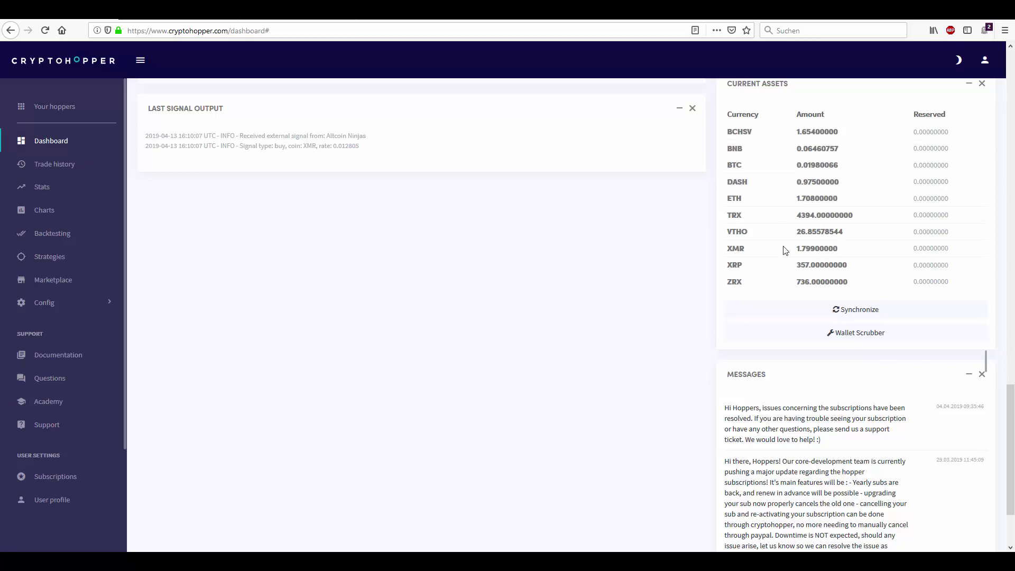
Finish looking over the dashboard messages and output log, and open the hopper's base configuration at the buy settings.
scroll(617, 286, down, 3)
scroll(562, 322, up, 10)
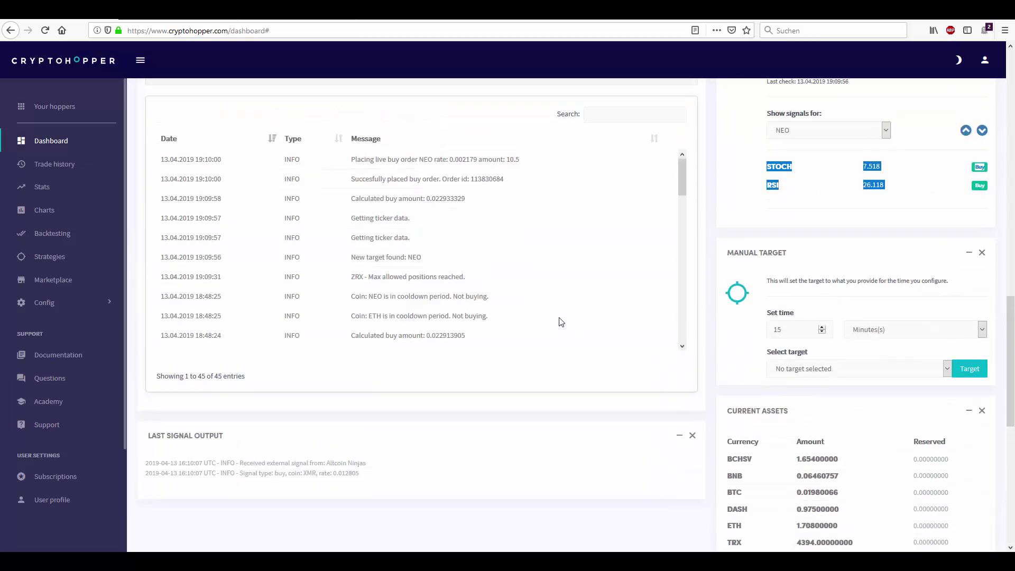
scroll(562, 322, up, 15)
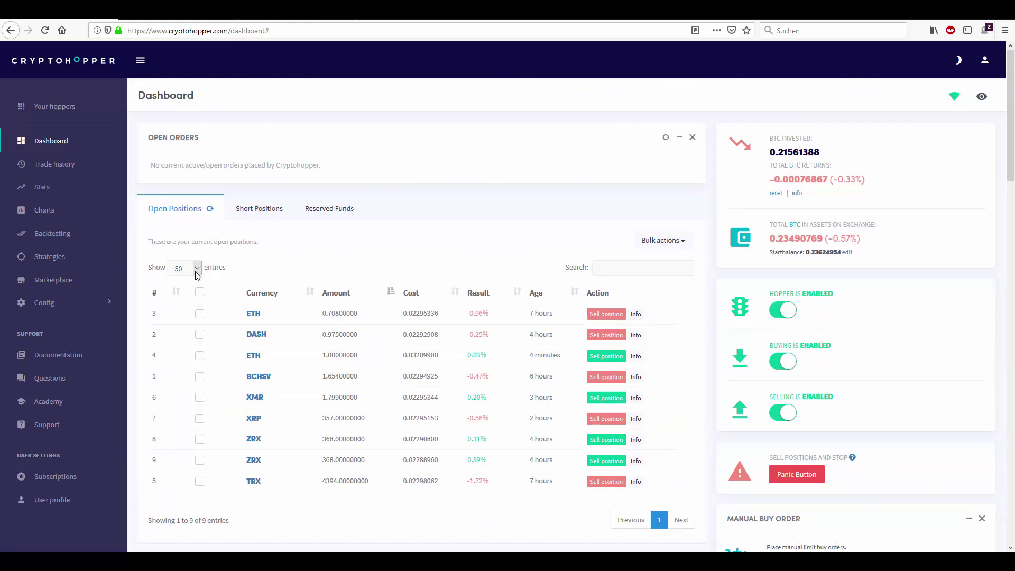
click(74, 302)
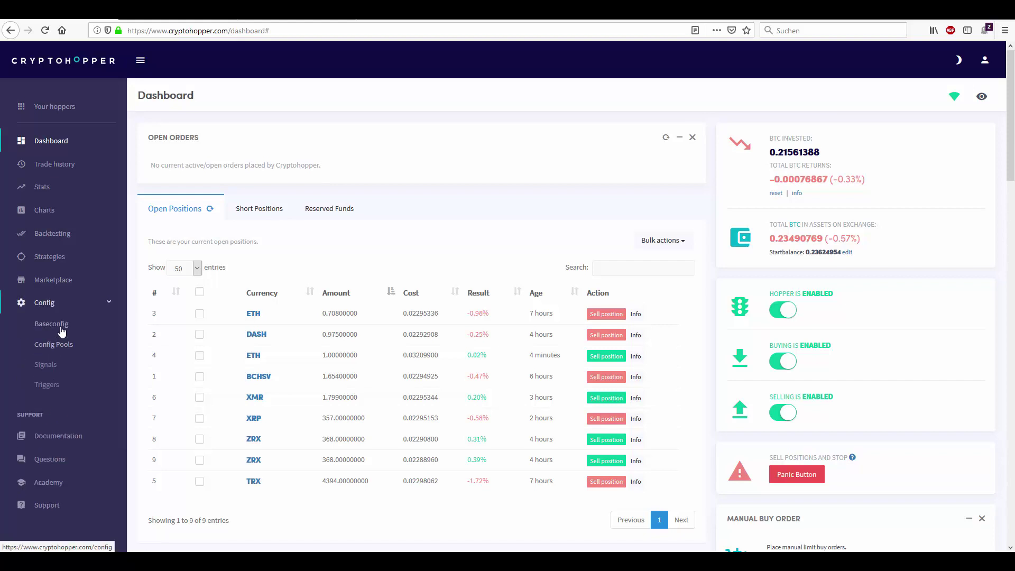
click(61, 329)
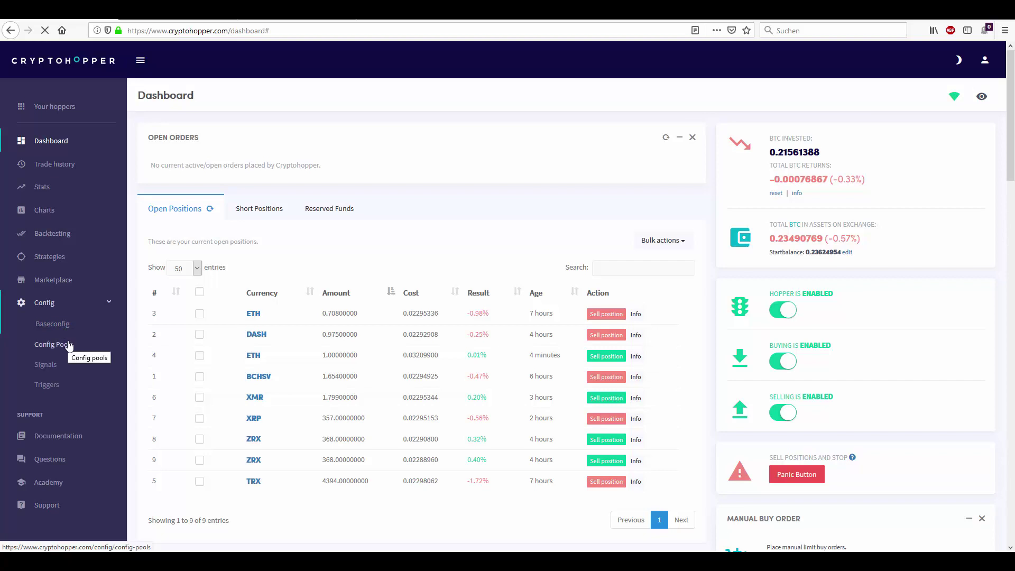
click(155, 248)
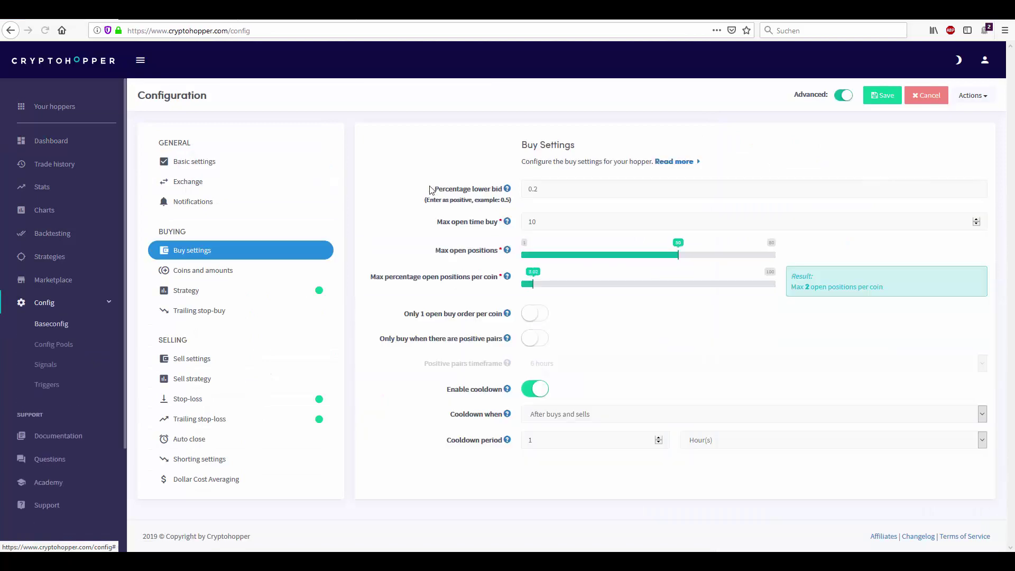
Review the hopper's basic settings and its exchange settings, including the list of supported exchanges.
click(208, 165)
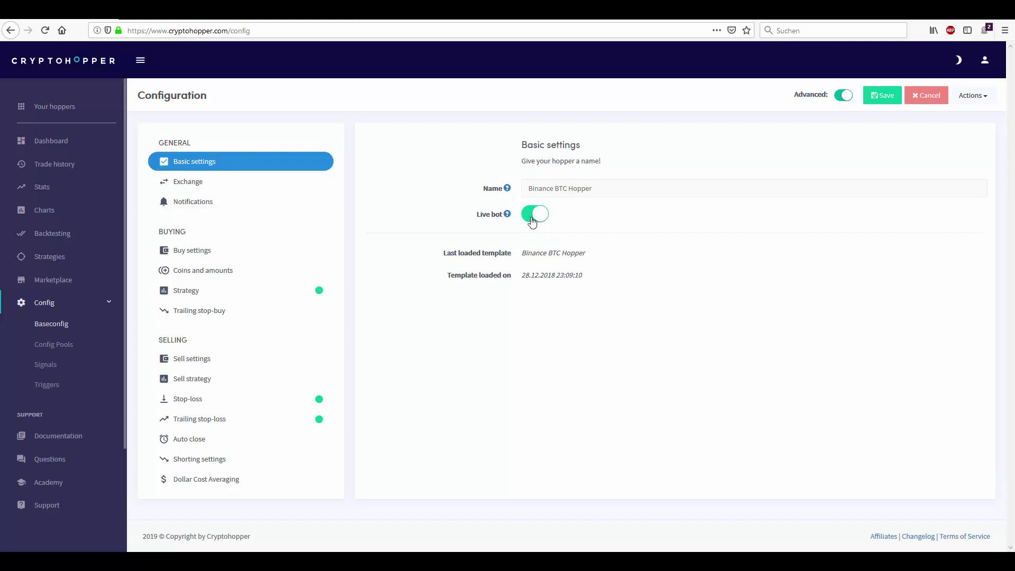
click(200, 183)
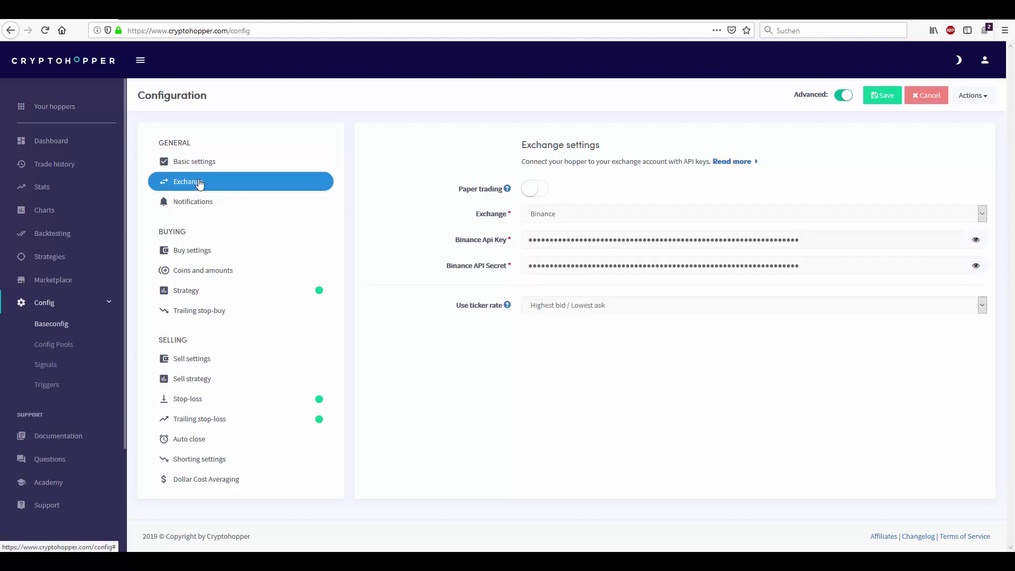
click(601, 217)
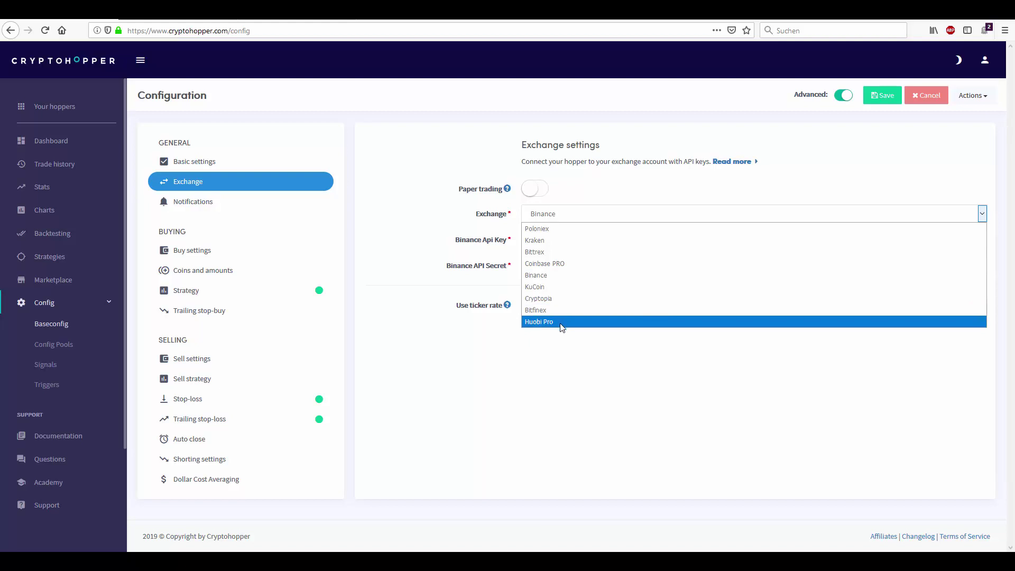
click(437, 232)
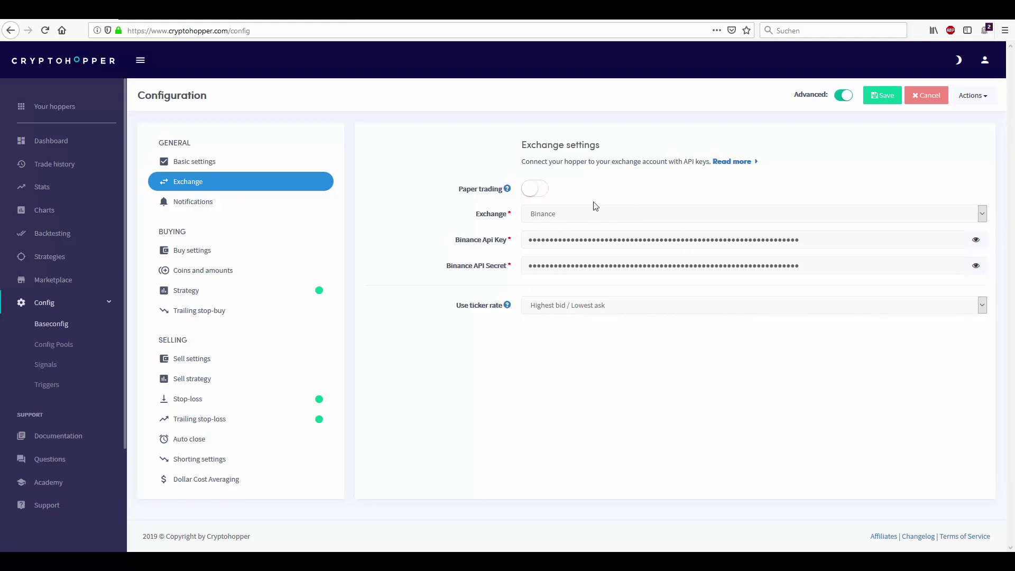
Review the notification options and the buy settings, including the max open time and the resulting position limit per coin.
click(224, 203)
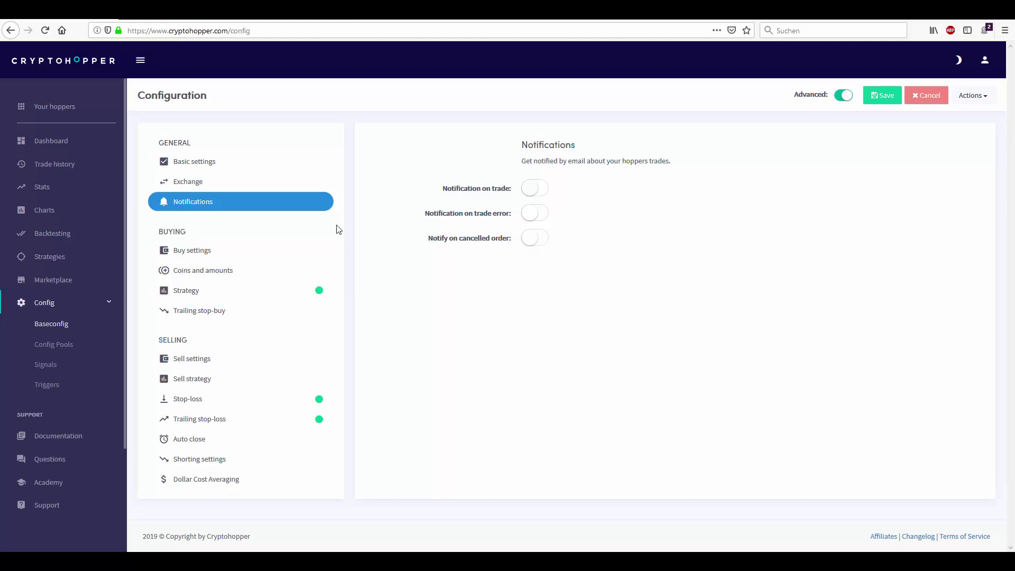
click(243, 255)
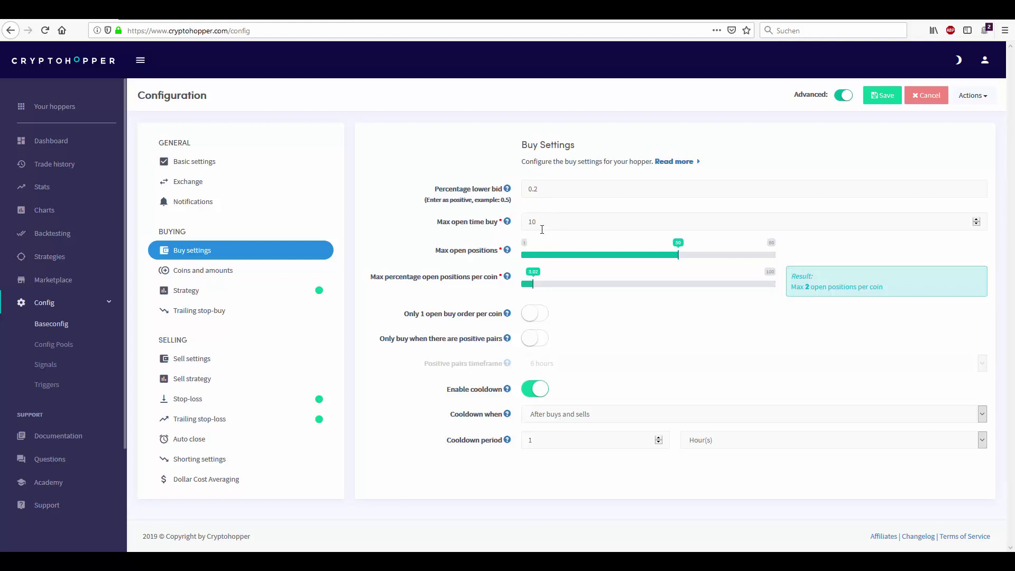
click(553, 221)
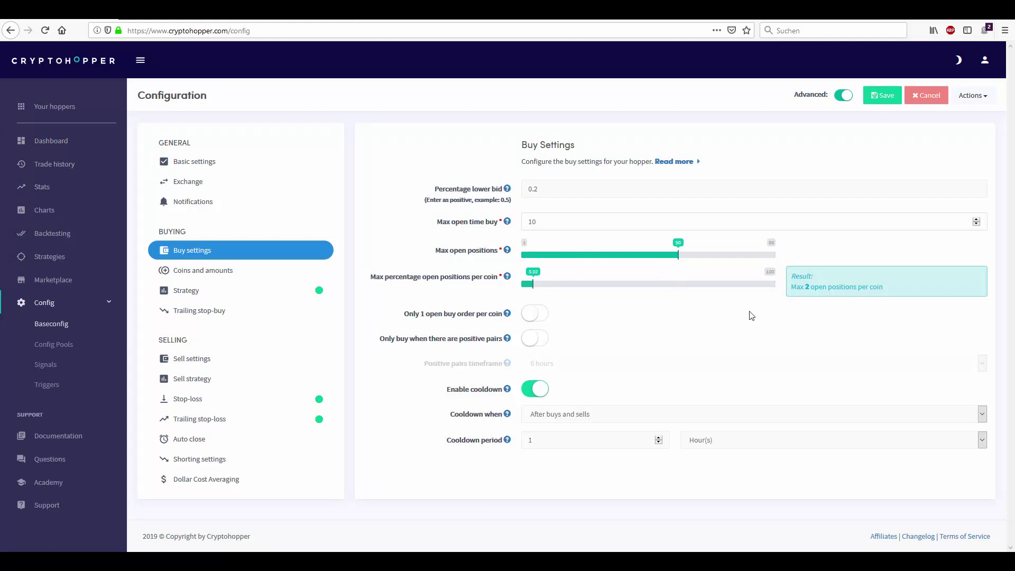
drag(792, 287, 838, 298)
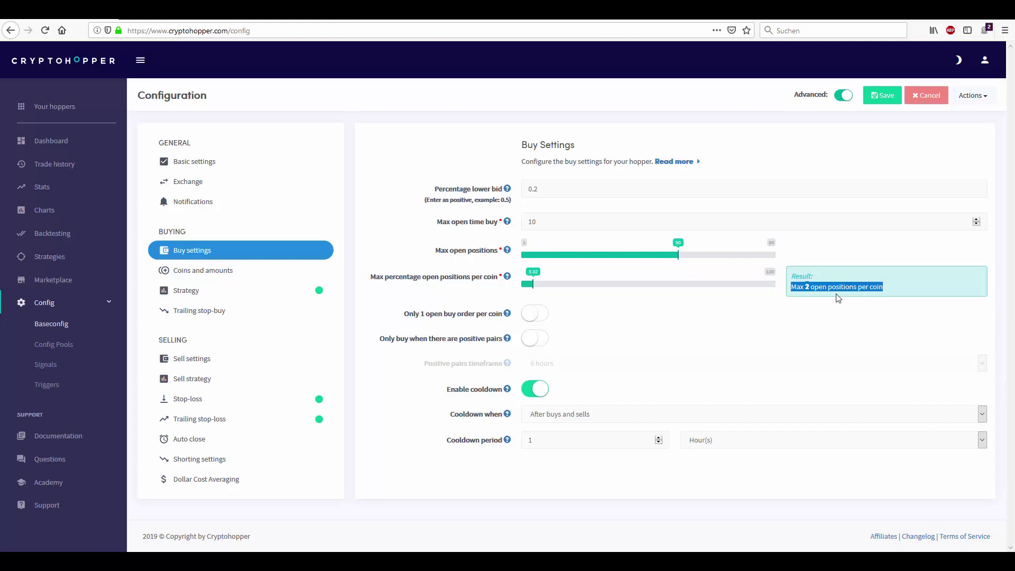
Set the max open positions to 80 and the max percentage of open positions per coin to 1.79.
click(677, 256)
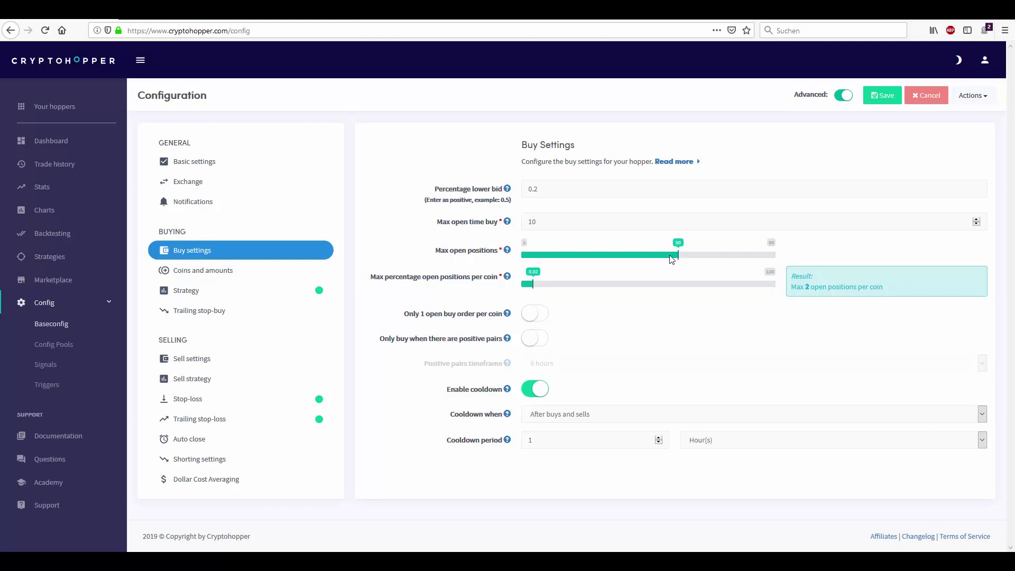
drag(672, 259, 779, 271)
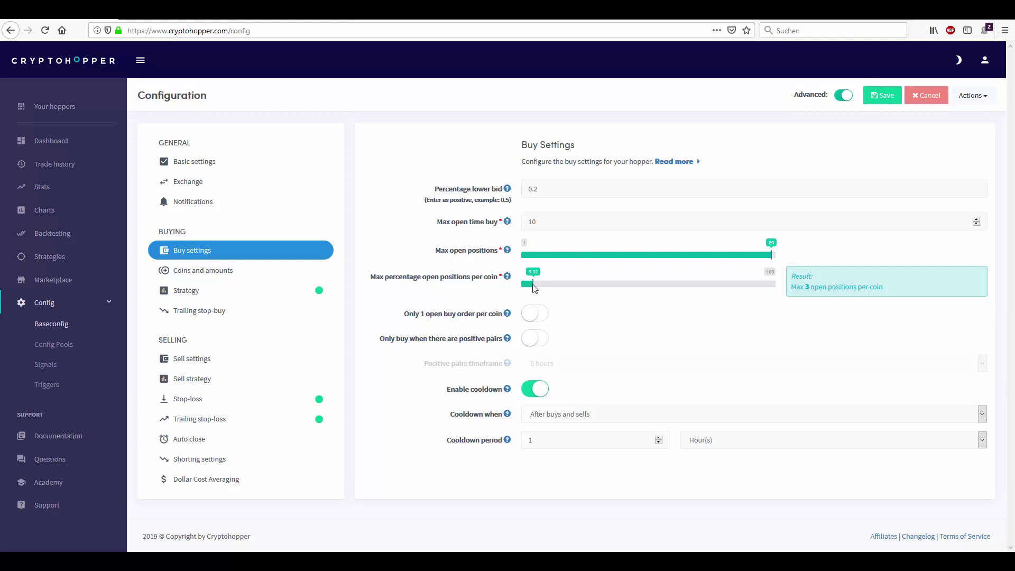
mouse_move(534, 287)
mouse_down()
mouse_move(560, 287)
mouse_move(532, 297)
mouse_up()
Enable buying only when there are positive pairs, browse the positive pairs timeframes, and disable the option again.
click(544, 344)
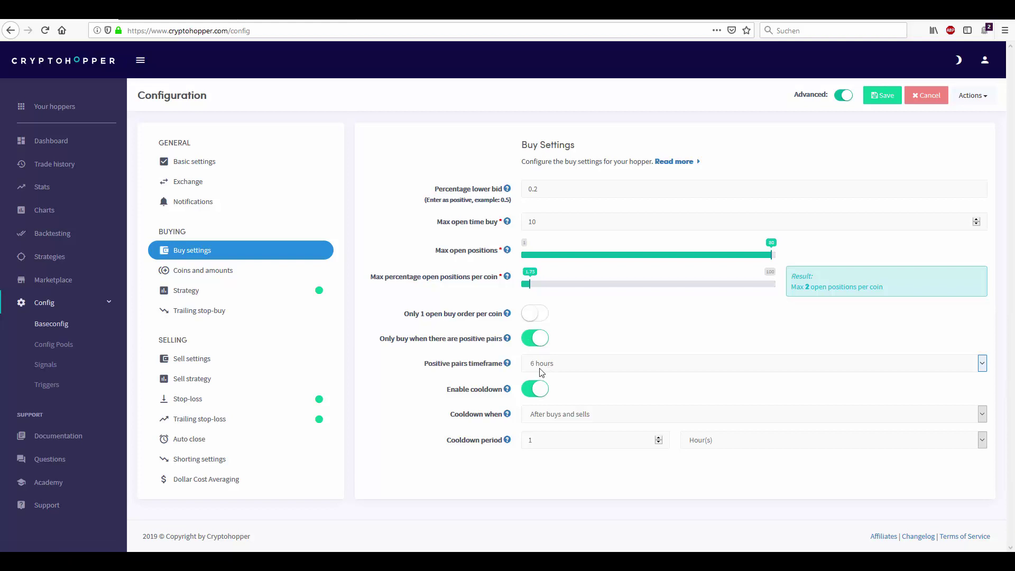
click(543, 363)
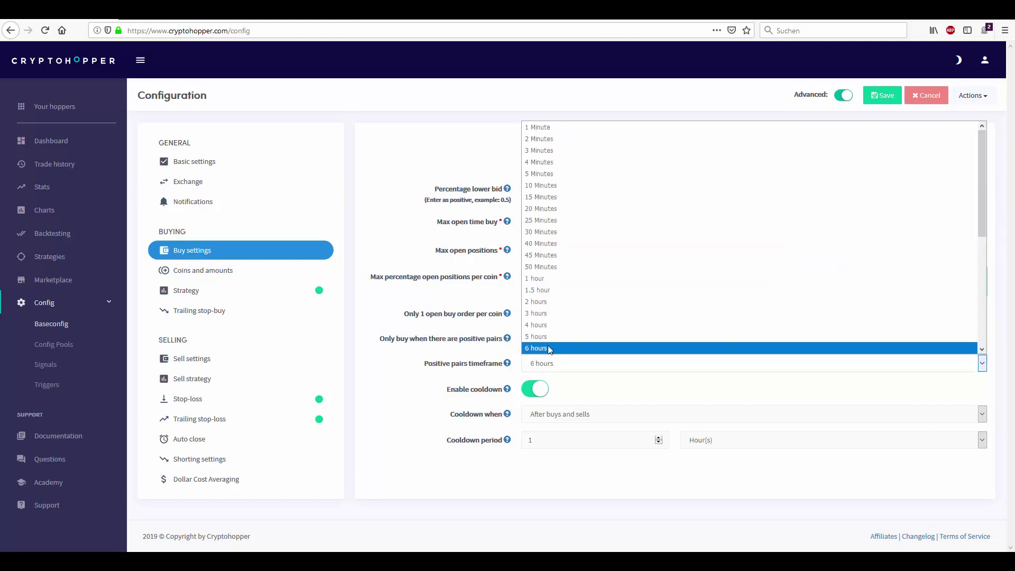
scroll(605, 251, down, 3)
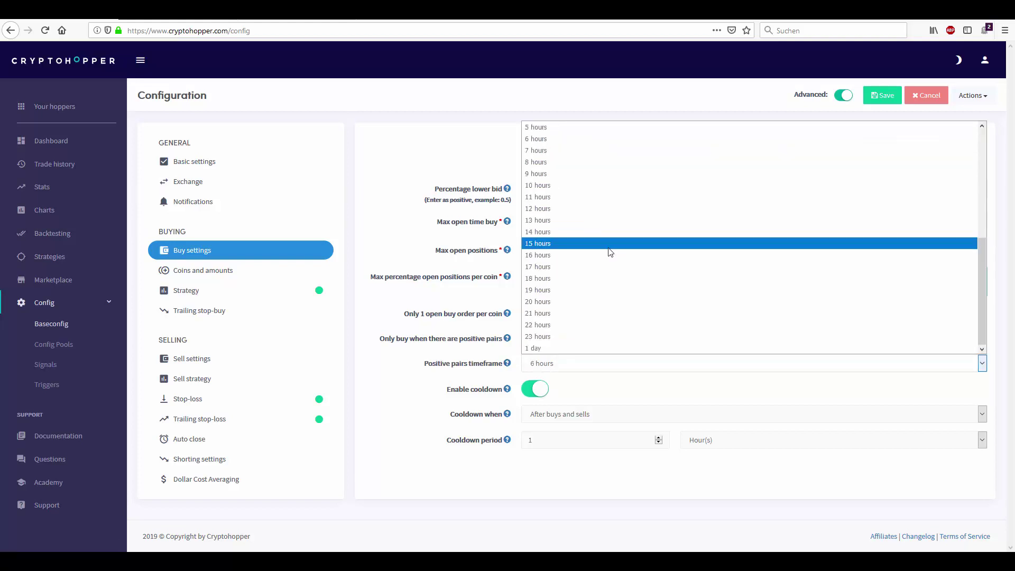
scroll(611, 253, up, 3)
click(491, 376)
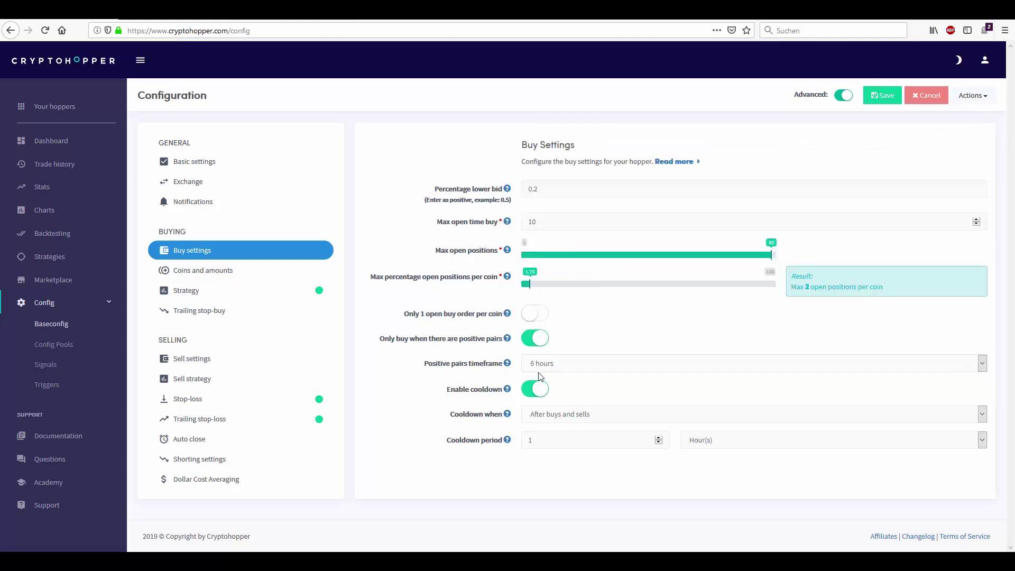
click(534, 341)
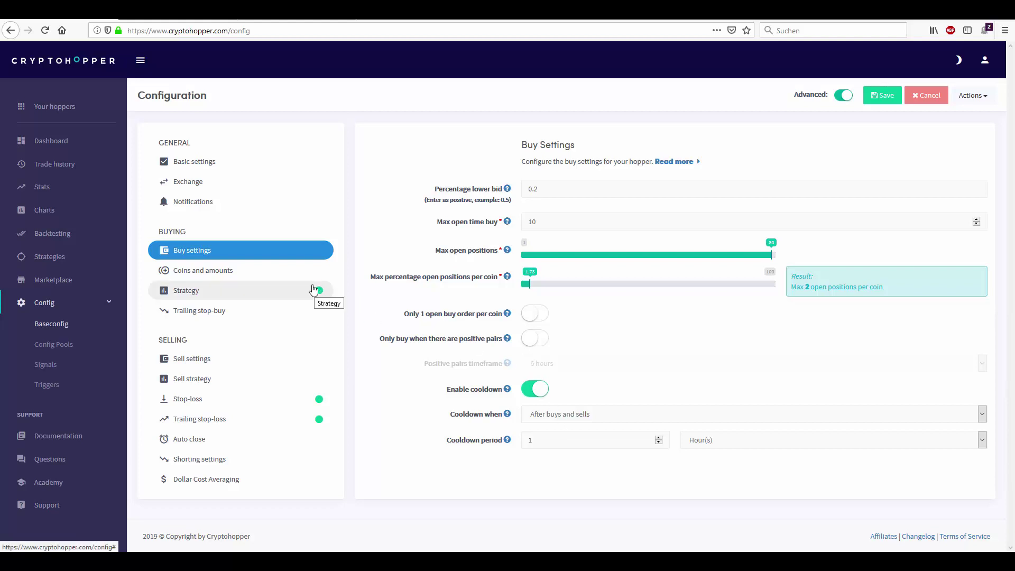
Review the base currency choices in the coins and amounts settings, keeping Bitcoin as the base currency.
click(287, 279)
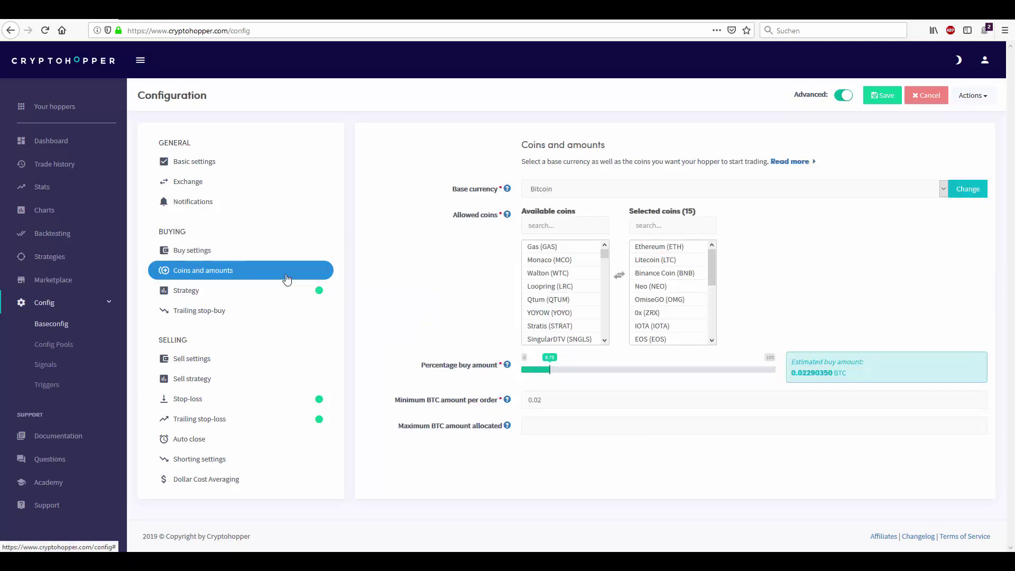
click(555, 196)
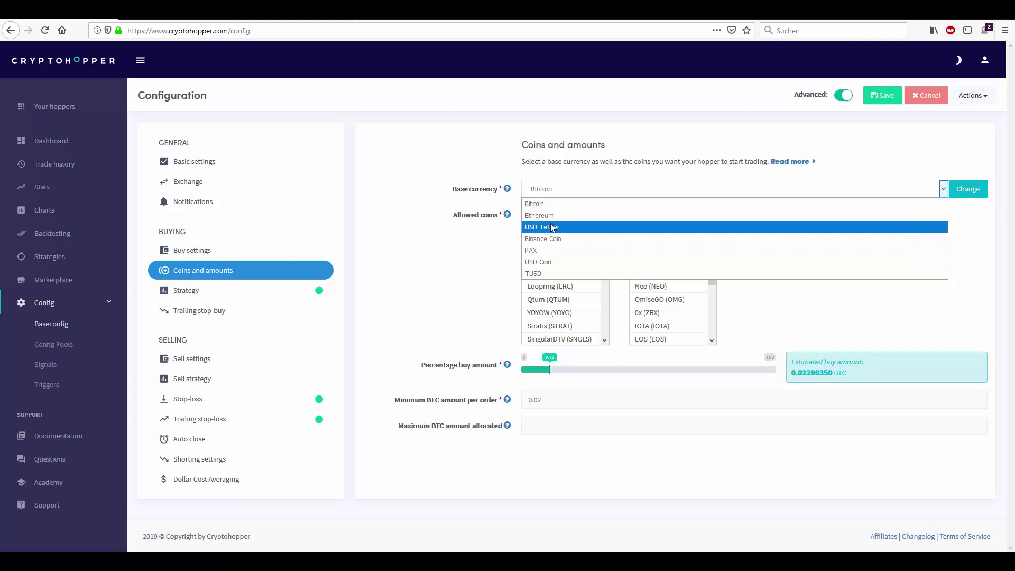
click(550, 207)
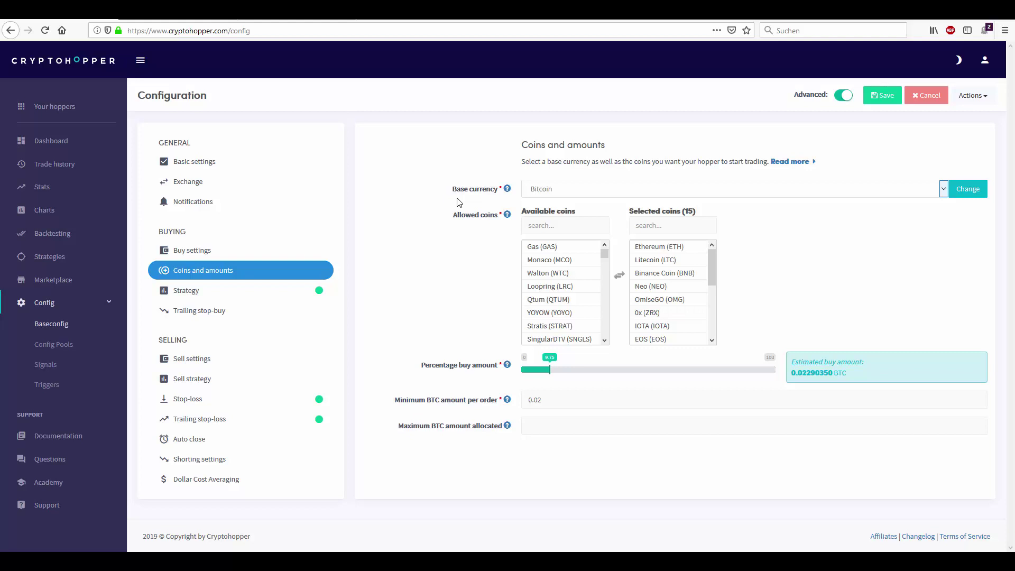
click(561, 190)
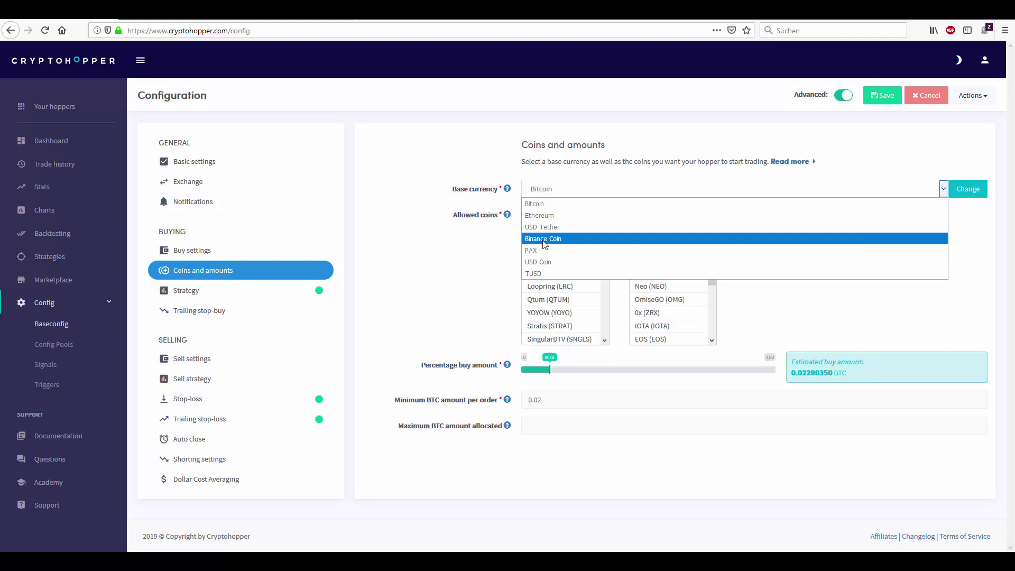
click(509, 230)
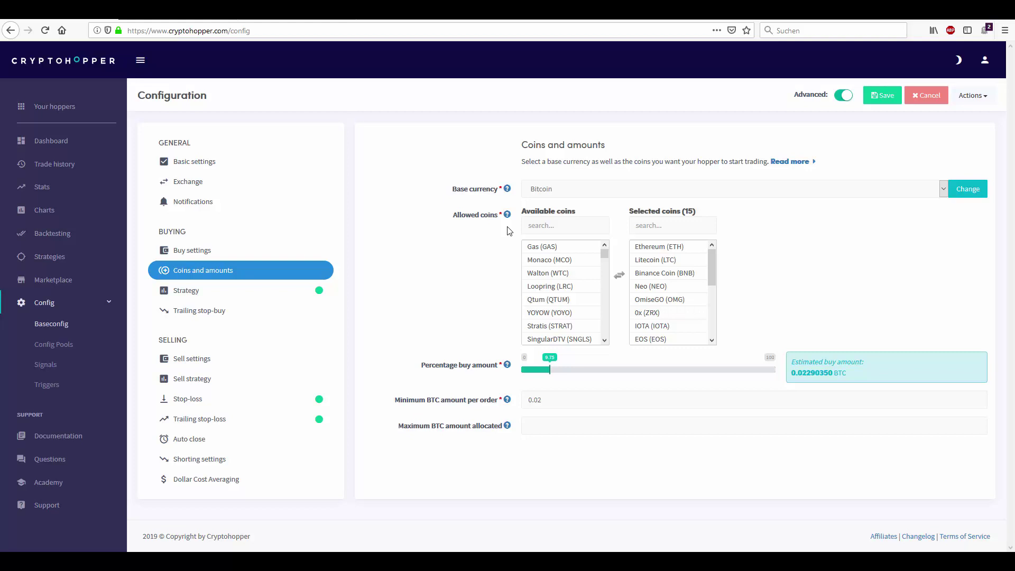
click(550, 196)
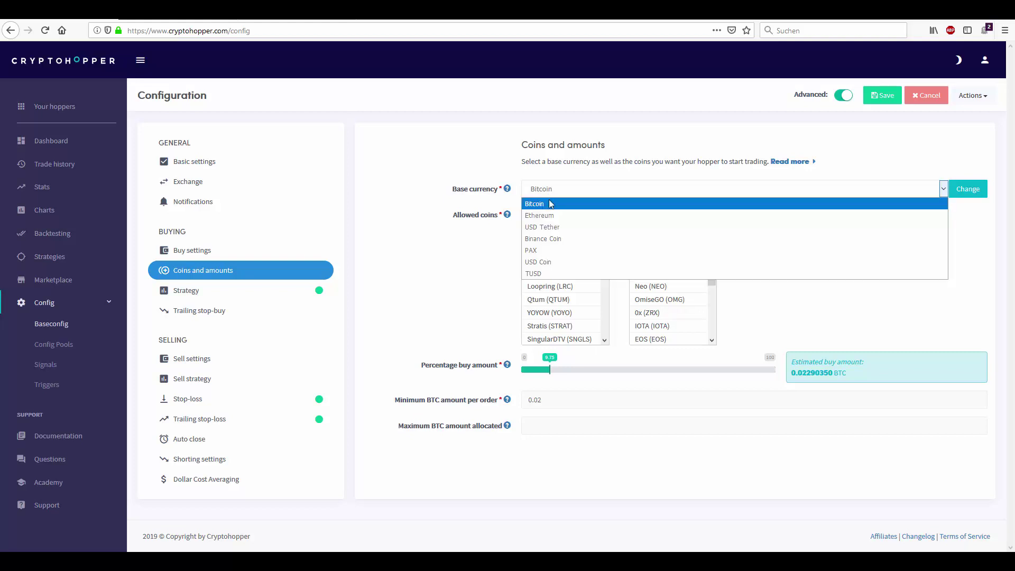
click(550, 207)
Browse the available coins for the Bitcoin base currency and compare them with the selected coins and other base currencies.
drag(605, 254, 606, 339)
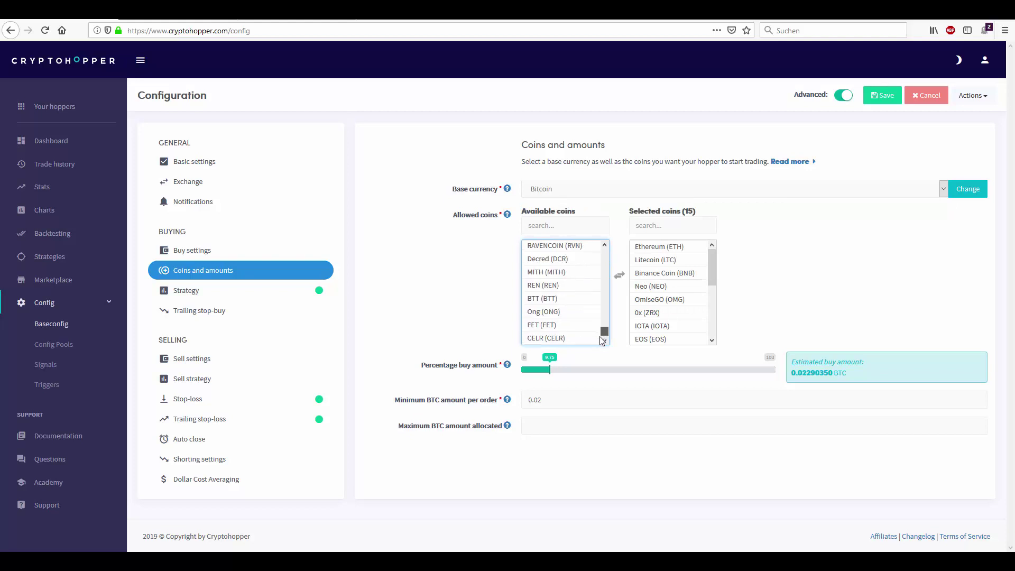
click(576, 245)
click(559, 193)
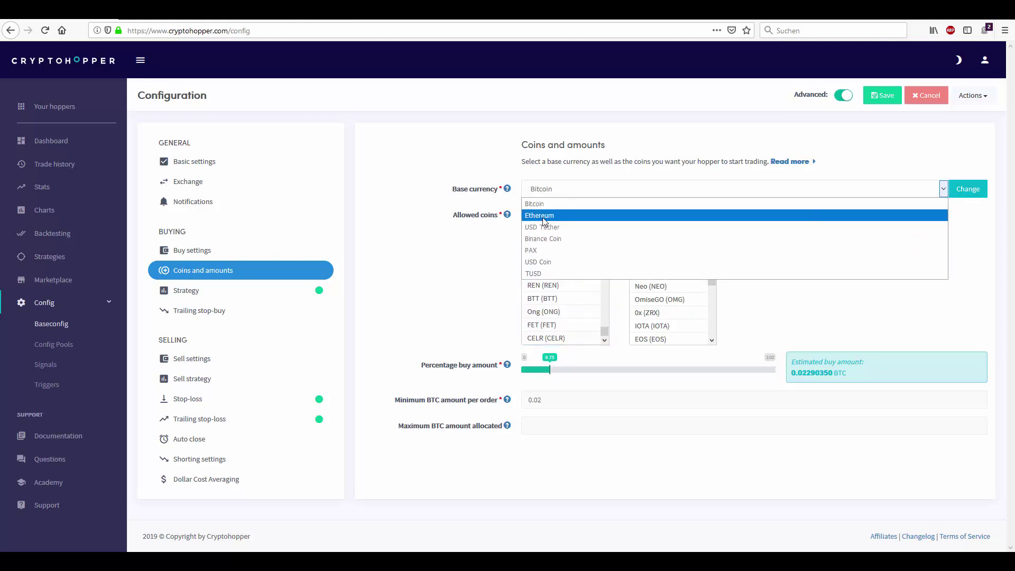
key(Escape)
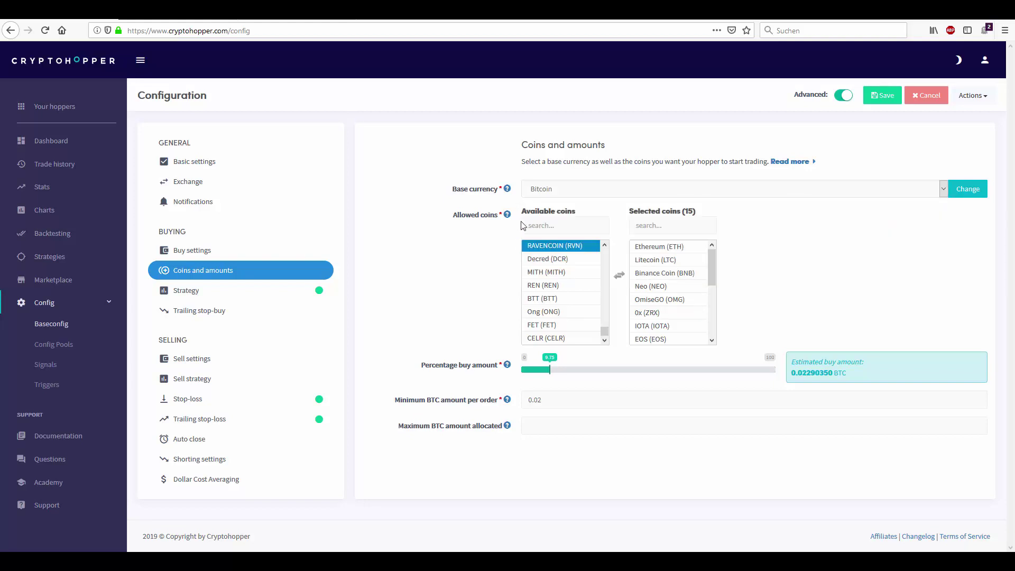
click(593, 260)
drag(605, 333, 597, 265)
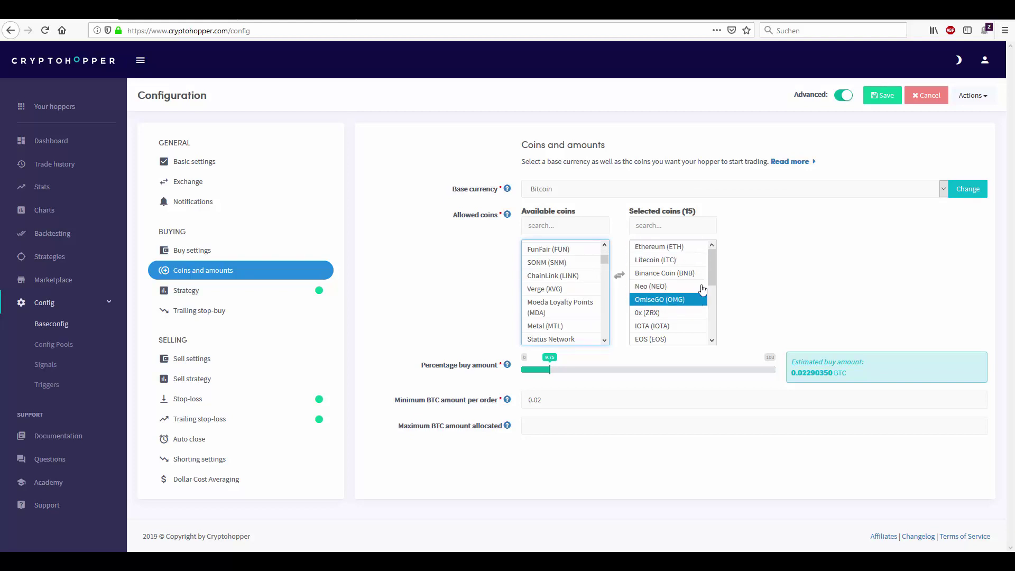
click(586, 267)
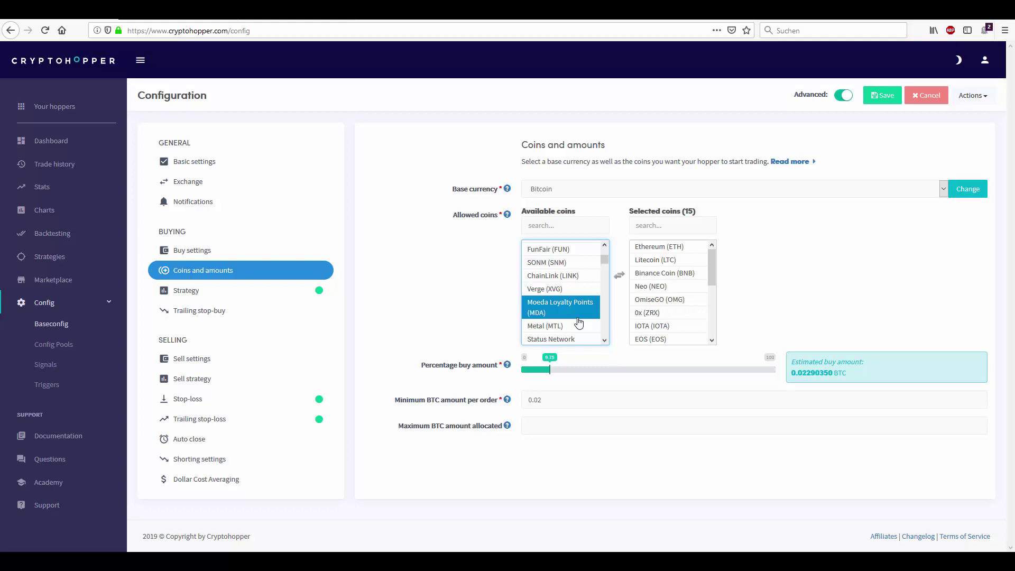
click(585, 338)
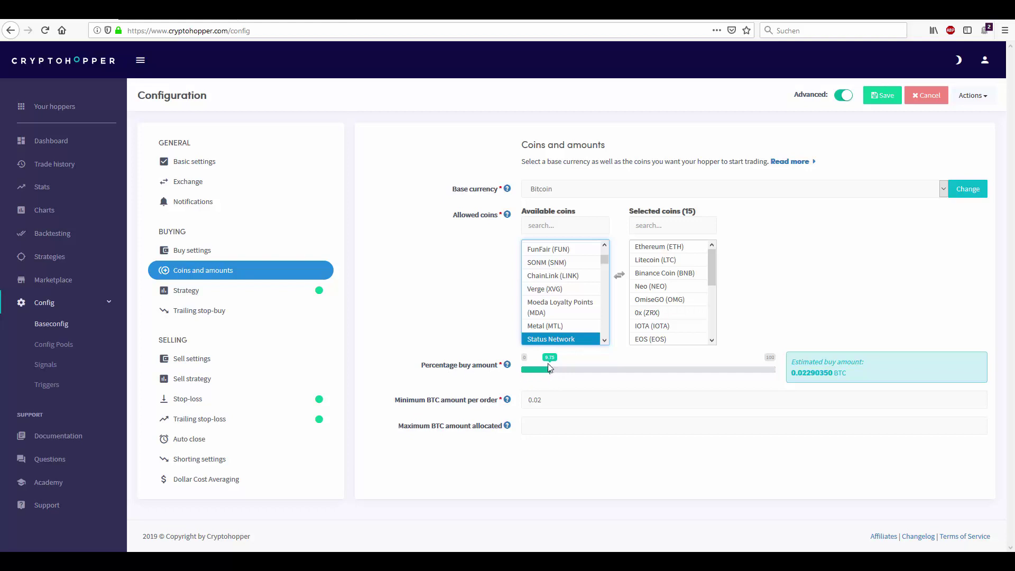
Set the percentage buy amount to 9.97 and compare the estimated buy amount with the minimum BTC amount per order.
drag(548, 364, 550, 374)
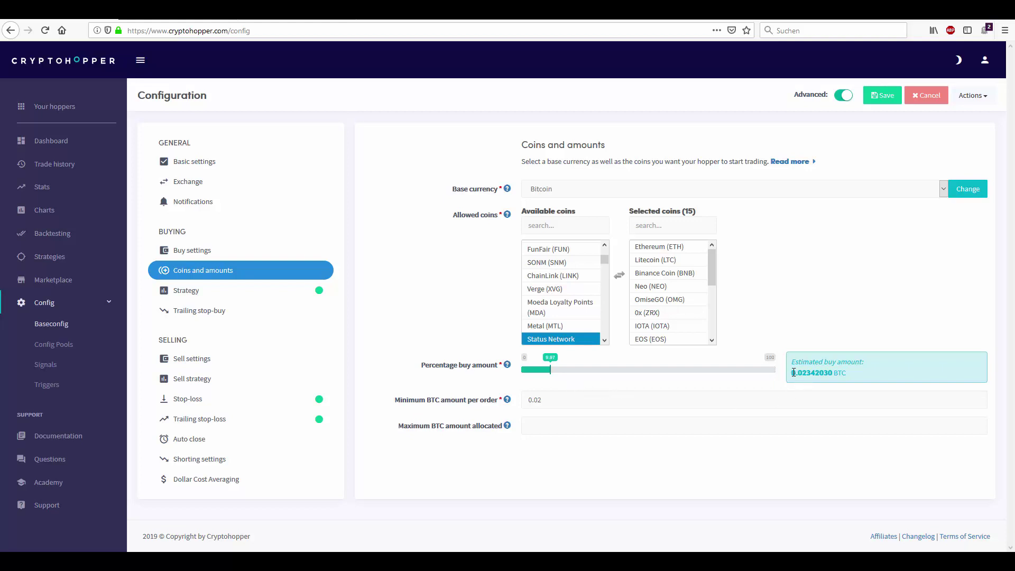
drag(794, 373, 836, 375)
drag(545, 400, 514, 406)
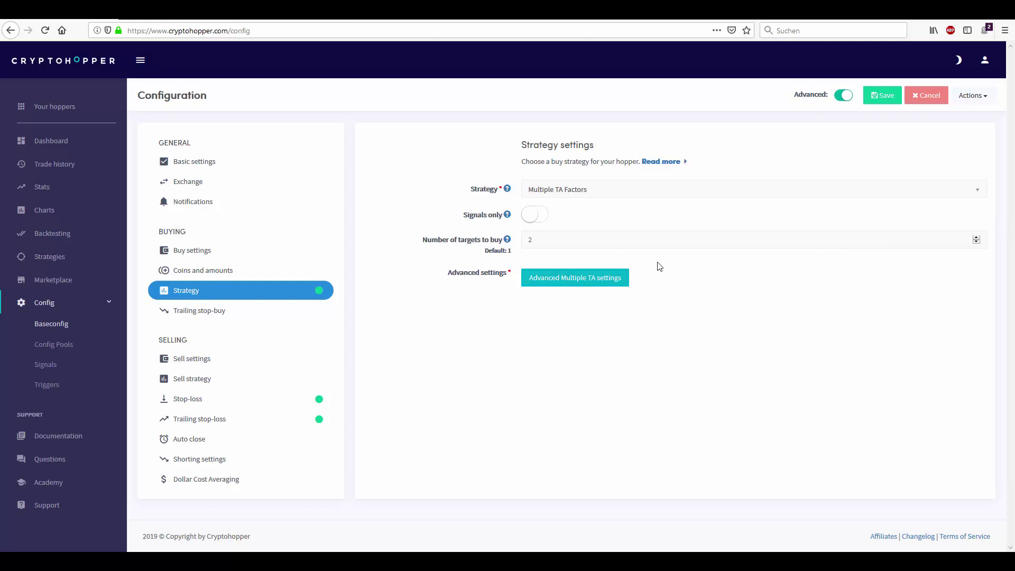
Review the enabled indicators and the stochastic and RSI values in the advanced Multiple TA settings.
click(581, 278)
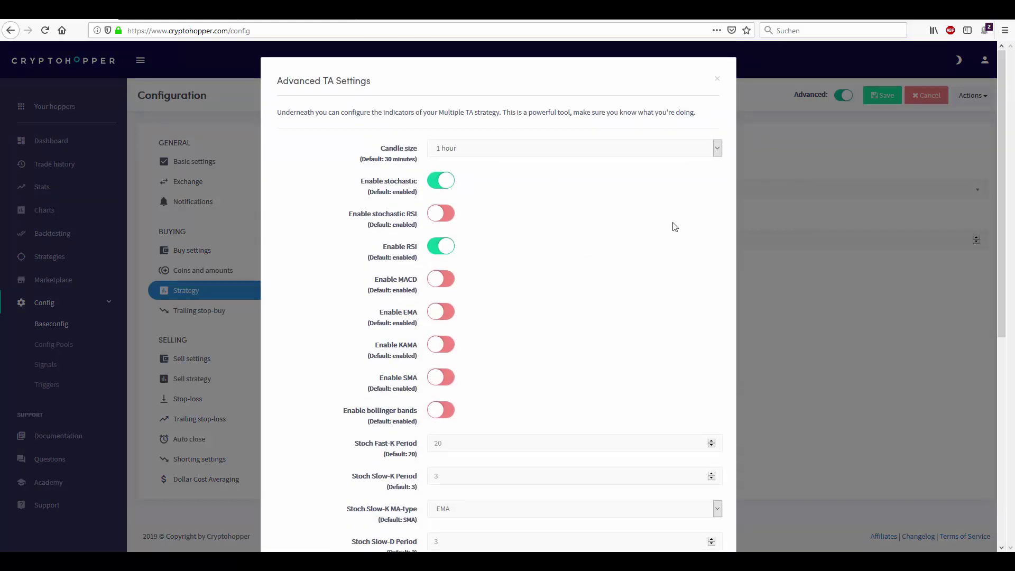
scroll(675, 227, down, 5)
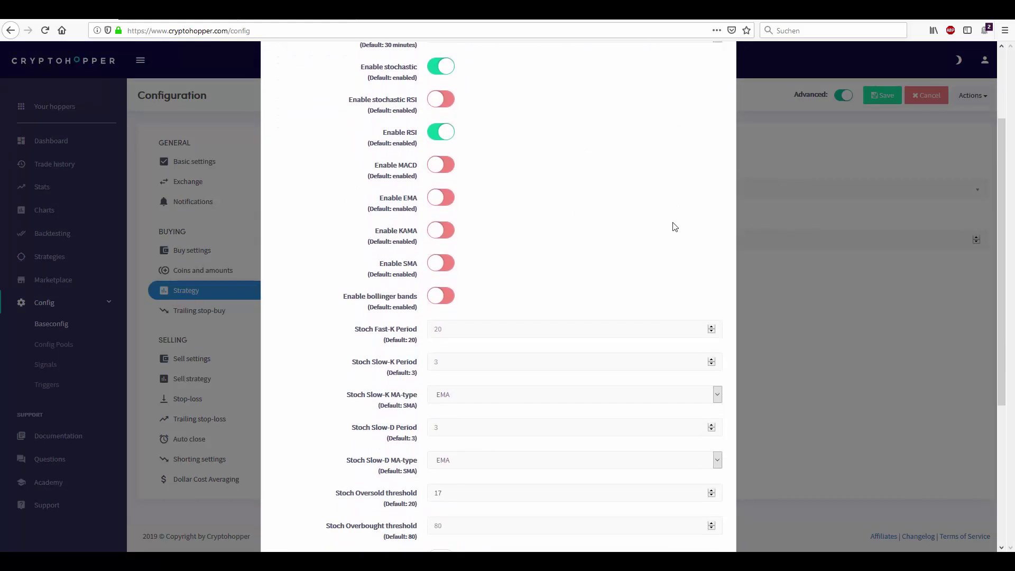
scroll(674, 226, down, 5)
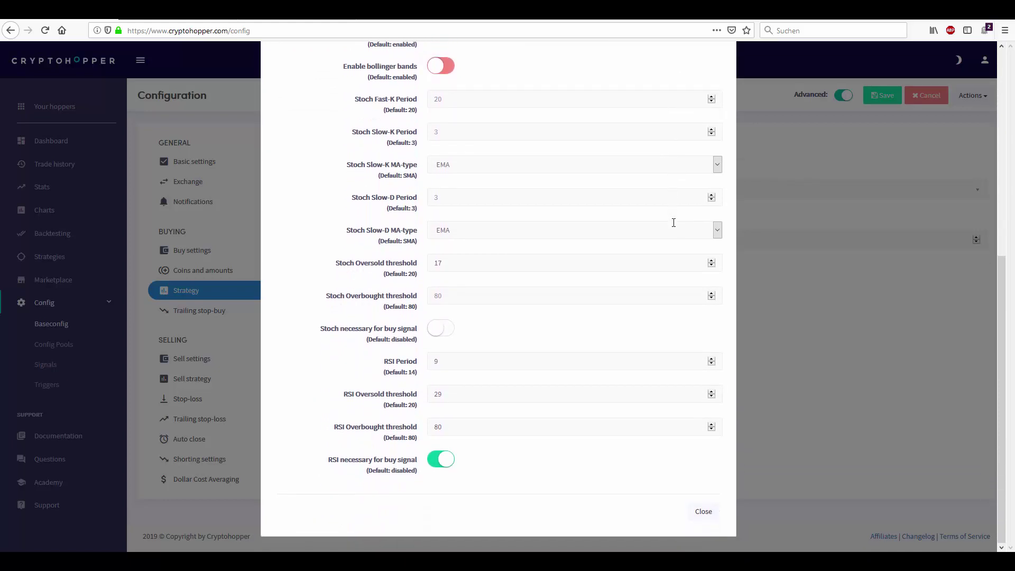
click(705, 511)
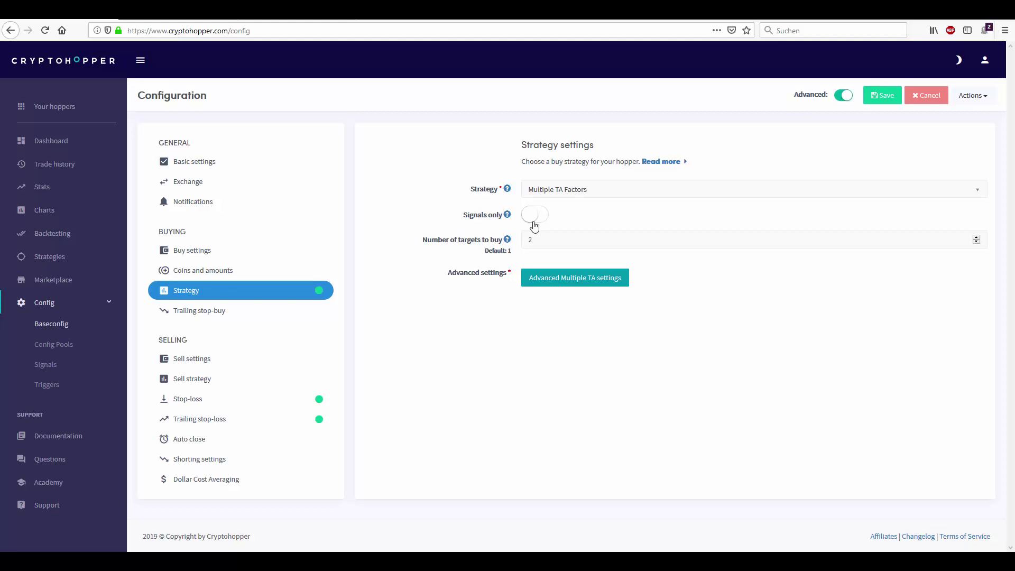
Enable trailing stop-buy, set its percentage to 1, and disable the option again.
click(226, 311)
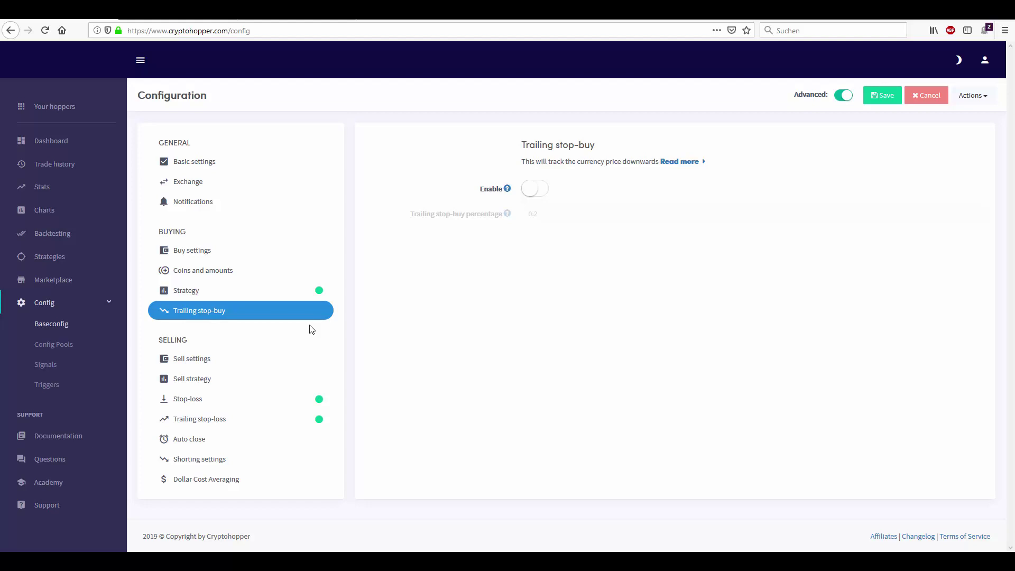
click(528, 191)
double_click(530, 215)
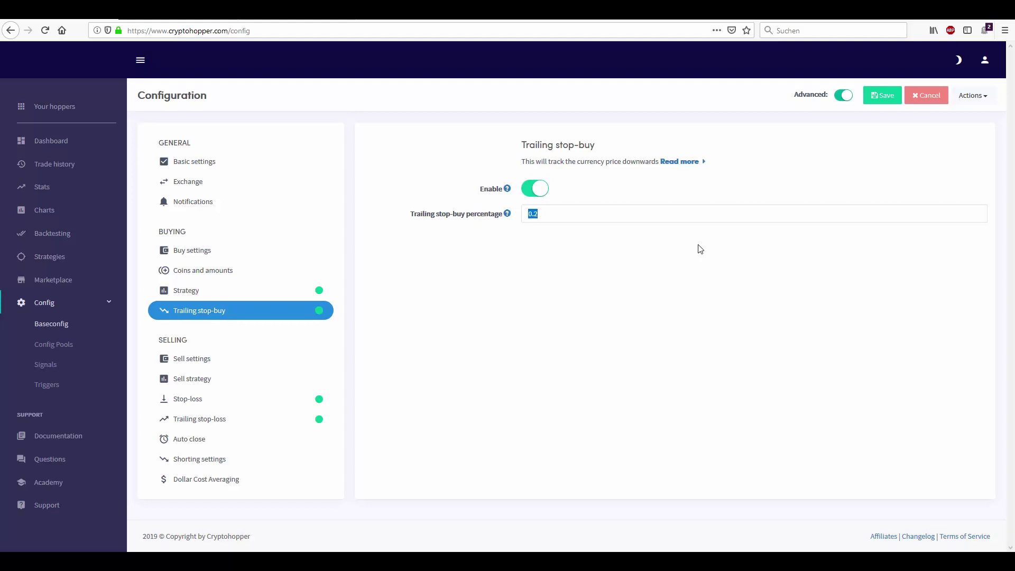
text(1)
click(541, 199)
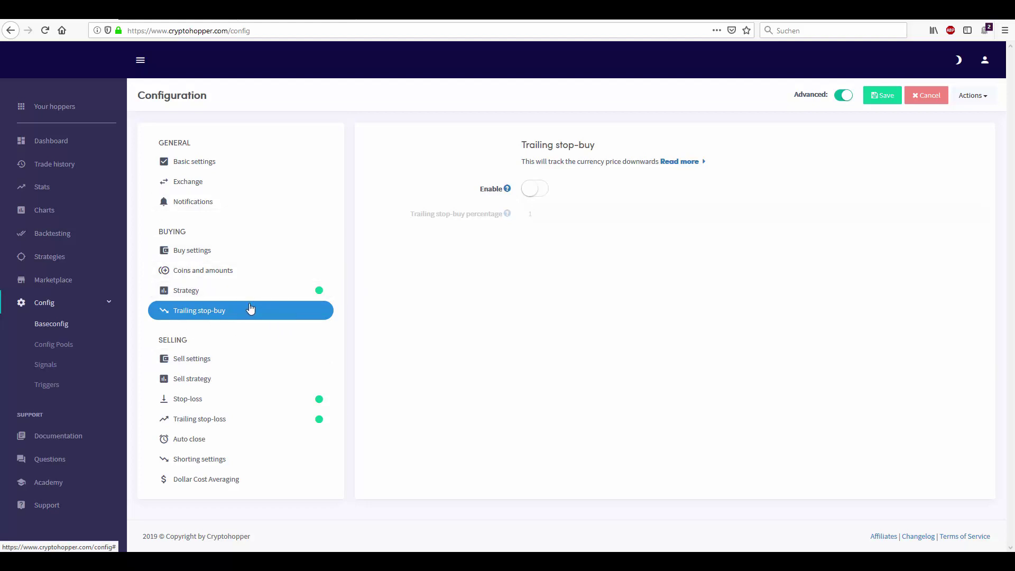
Review the take profit, max open time sell, and percentage higher ask values in the sell settings.
click(198, 359)
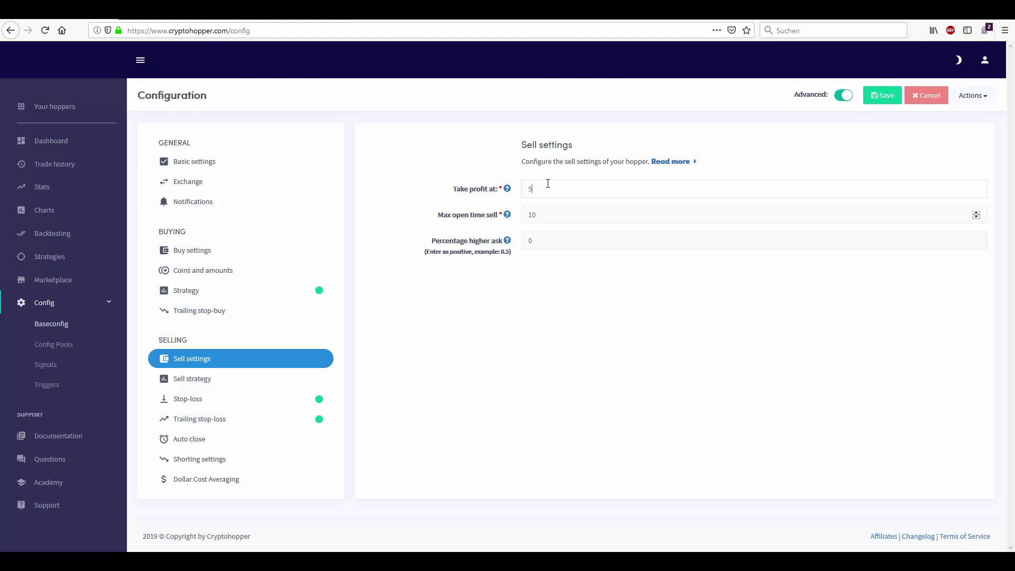
click(558, 211)
double_click(558, 211)
click(583, 245)
click(583, 245)
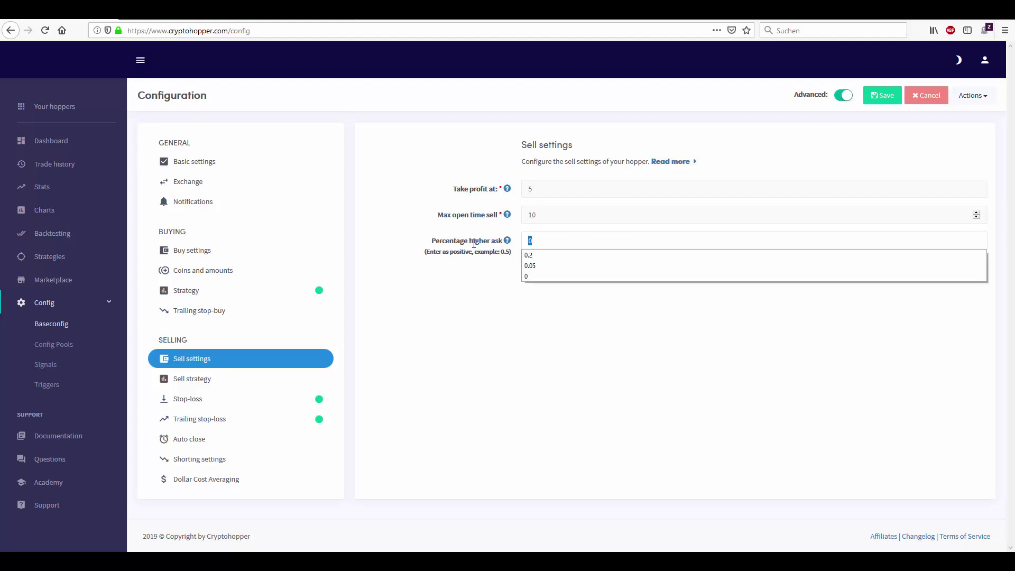
click(477, 298)
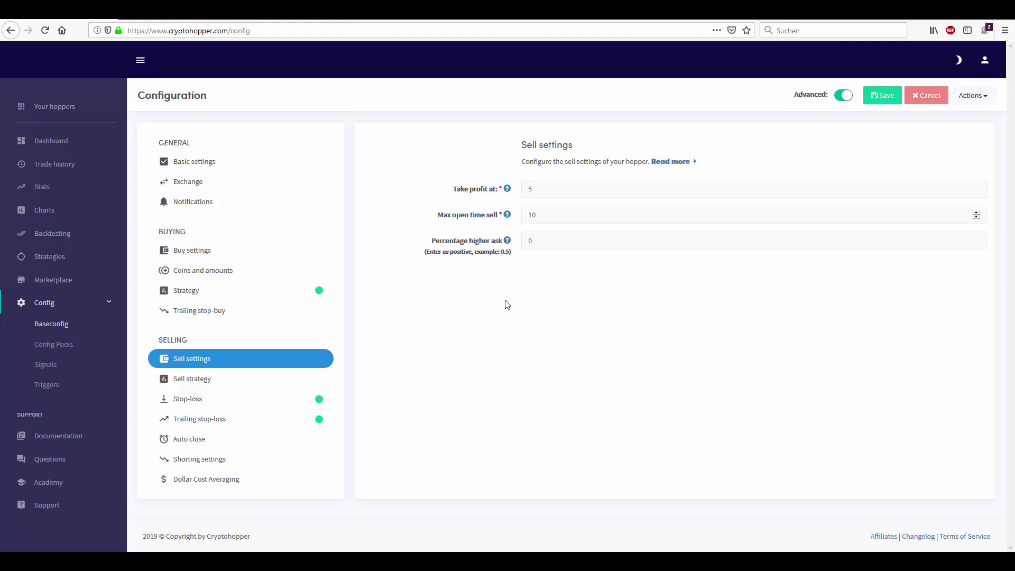
Set the percentage higher ask in the sell settings to 0.5.
double_click(560, 241)
text(1)
double_click(520, 245)
text(0.5)
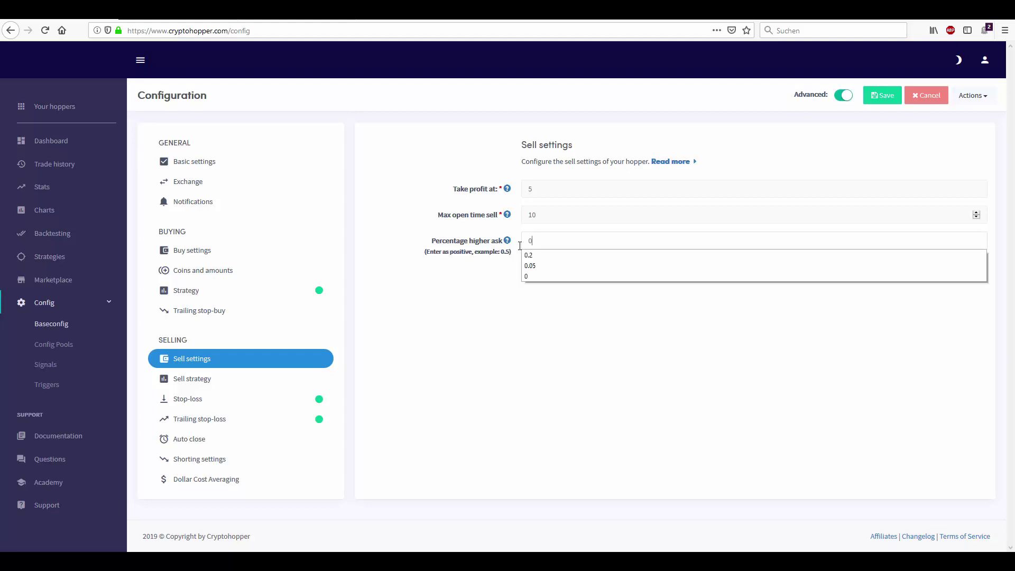
click(234, 368)
Compare the sell strategy options with the RSI oversold and overbought thresholds in the advanced Multiple TA settings.
click(189, 385)
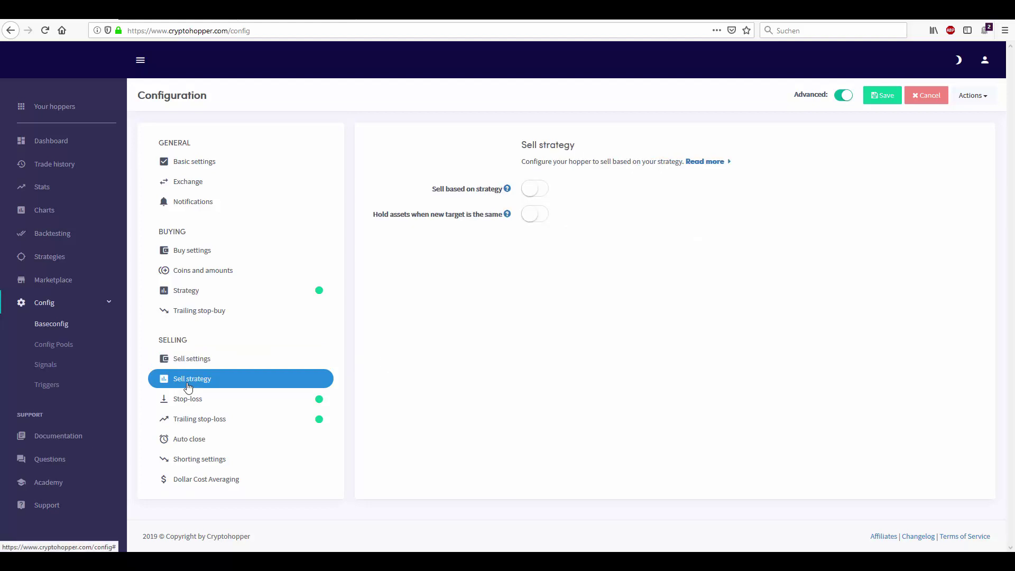
click(199, 300)
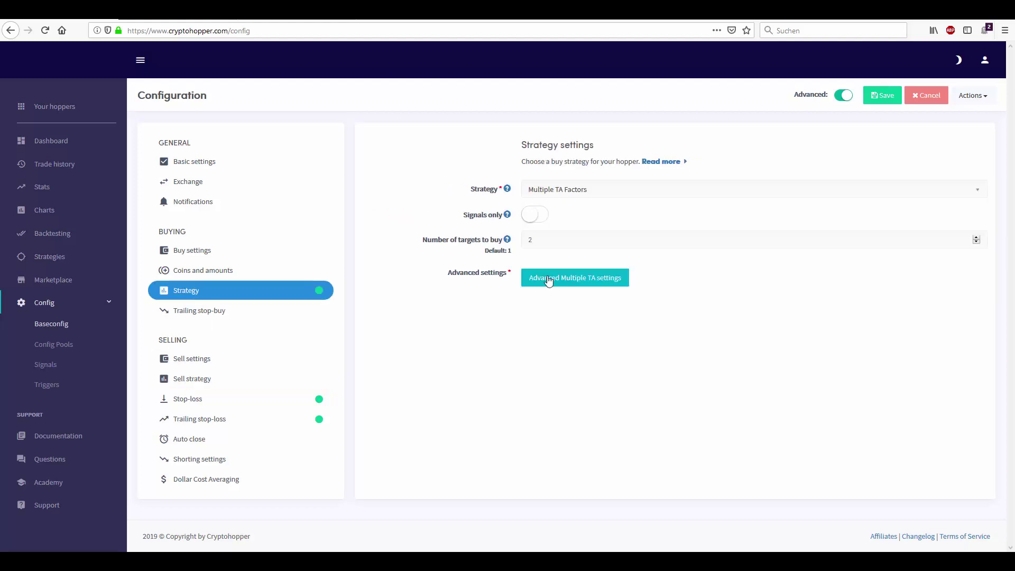
click(559, 286)
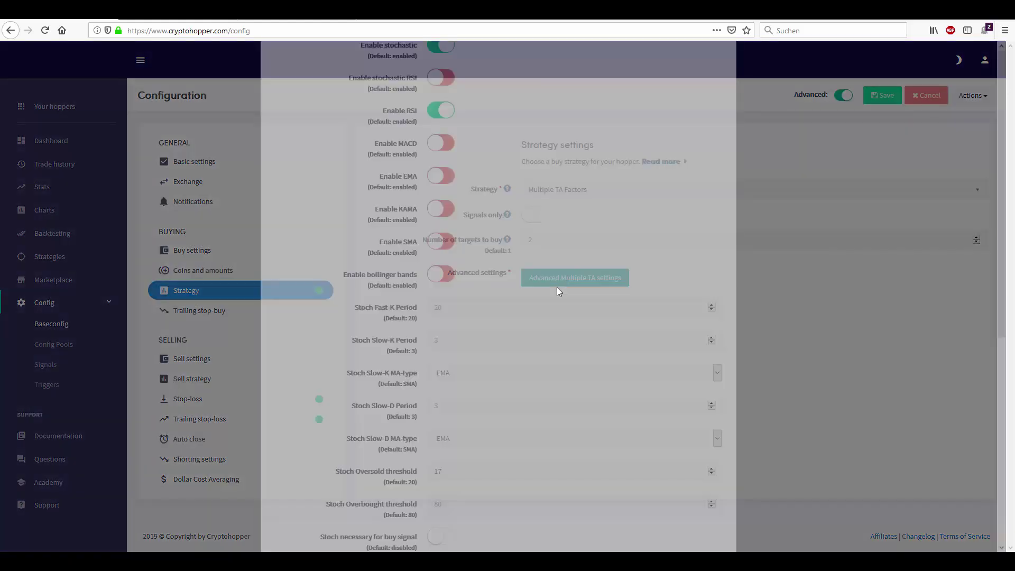
scroll(557, 287, down, 10)
double_click(444, 398)
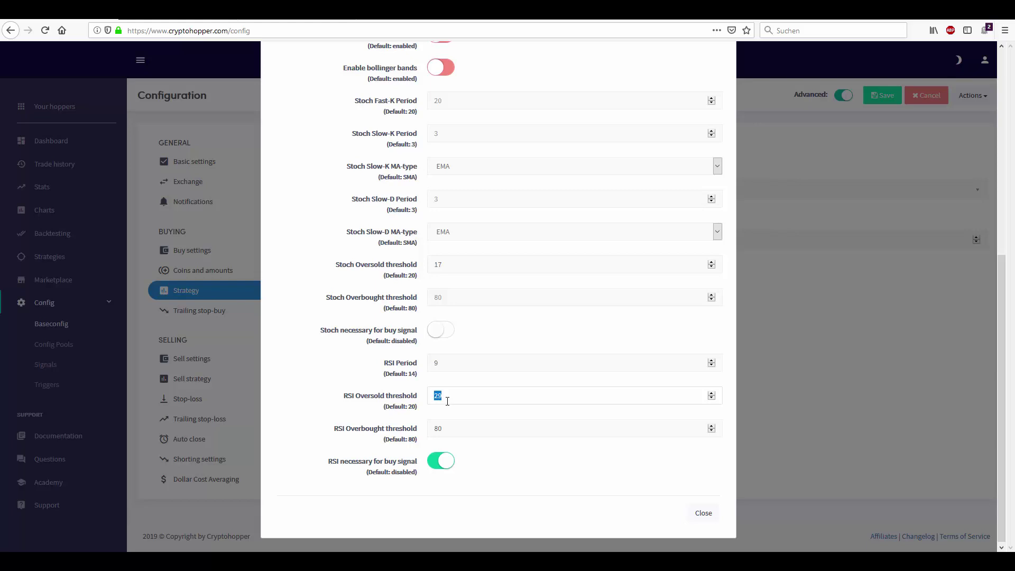
click(451, 417)
drag(452, 403, 433, 397)
click(454, 397)
key(Tab)
click(703, 514)
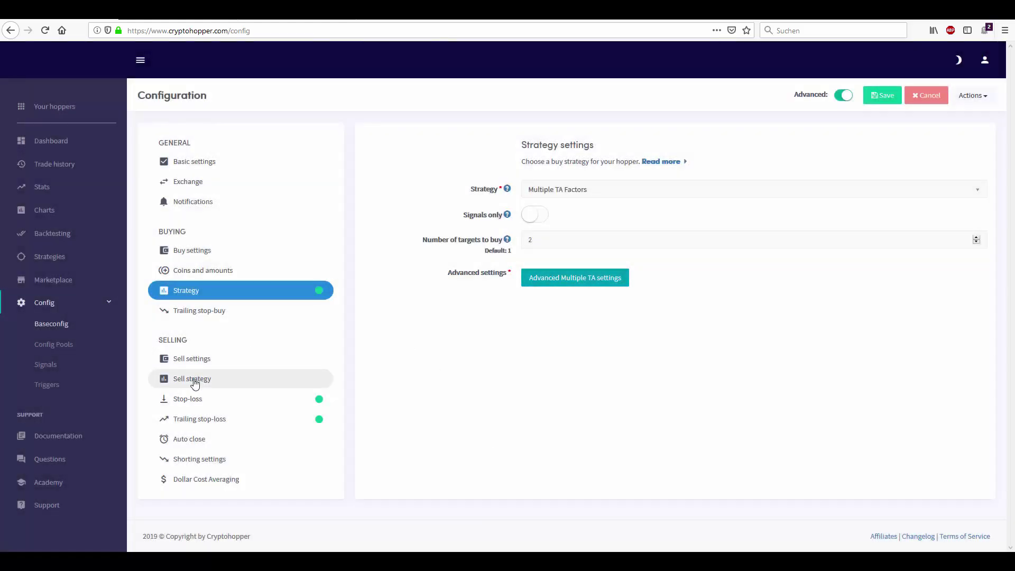
click(193, 383)
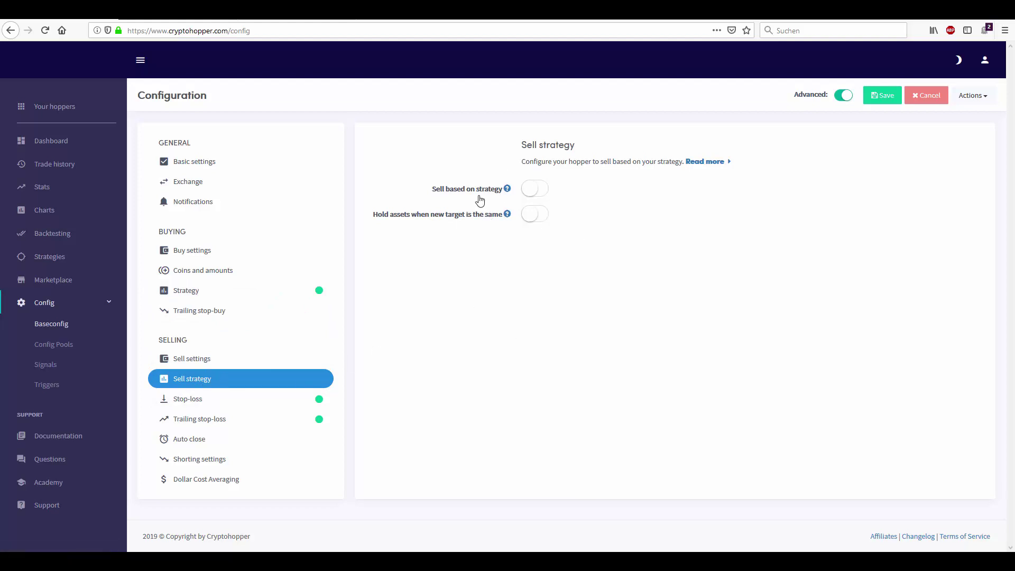
Review the stop-loss settings, focusing on the stop-loss percentage.
click(229, 411)
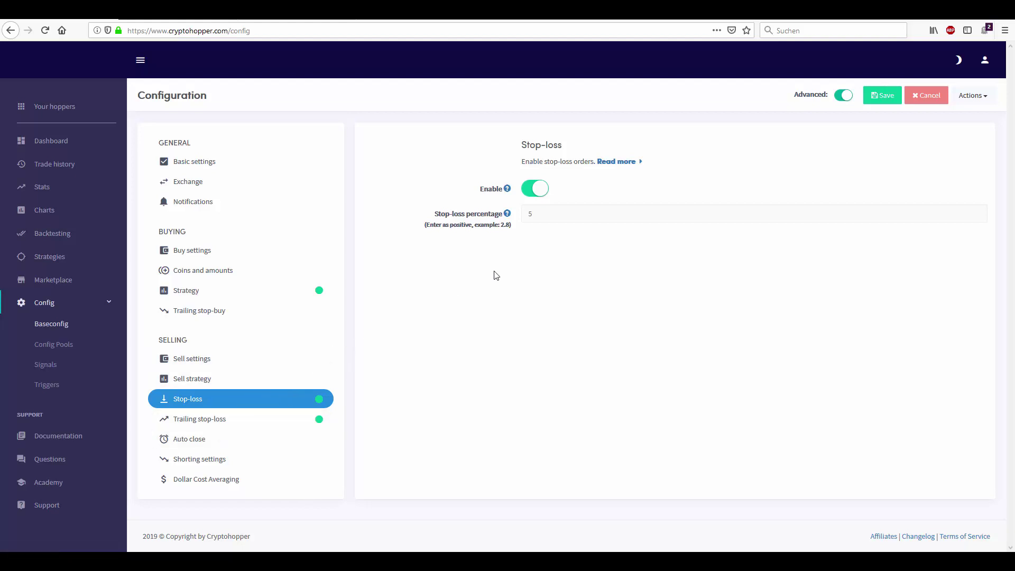
drag(535, 213, 518, 214)
double_click(550, 213)
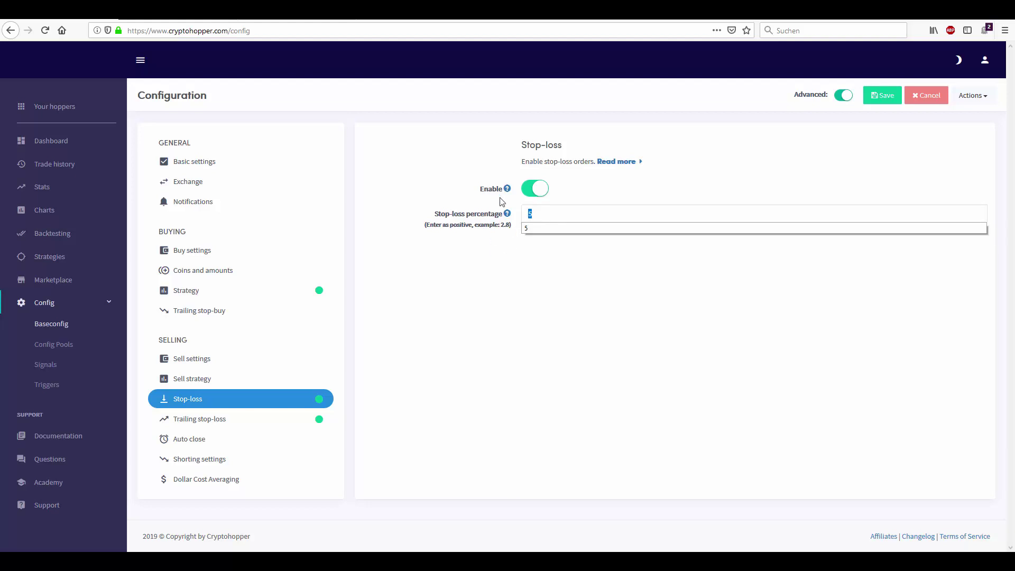
click(423, 258)
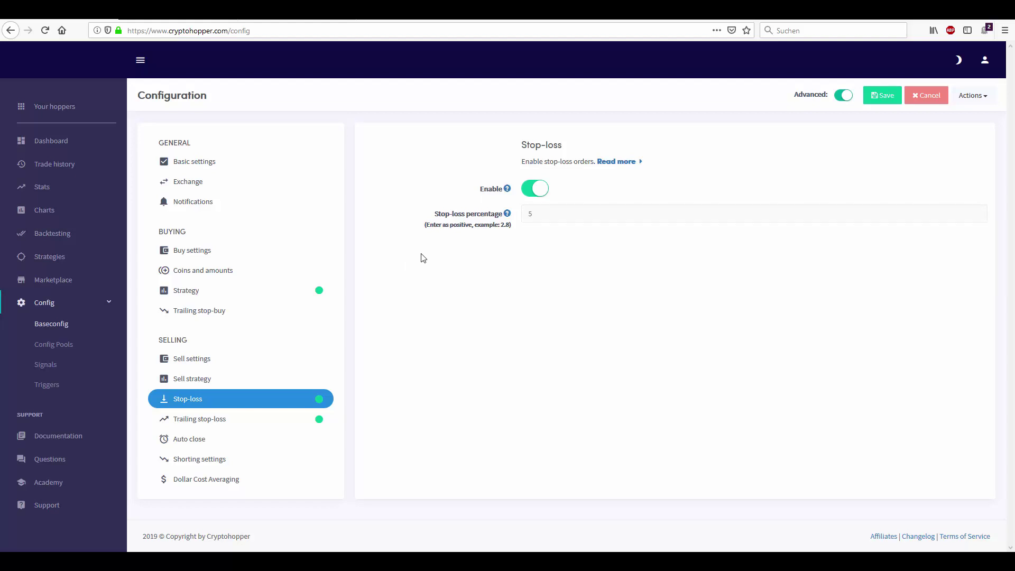
Examine the trailing stop-loss percentage and the arming value in the trailing stop-loss settings.
click(251, 427)
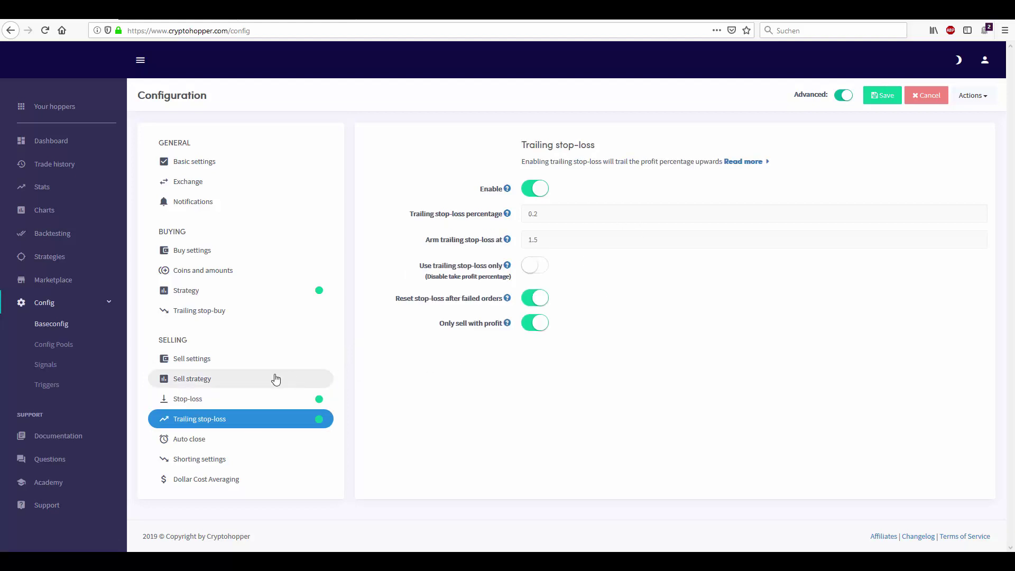
click(229, 383)
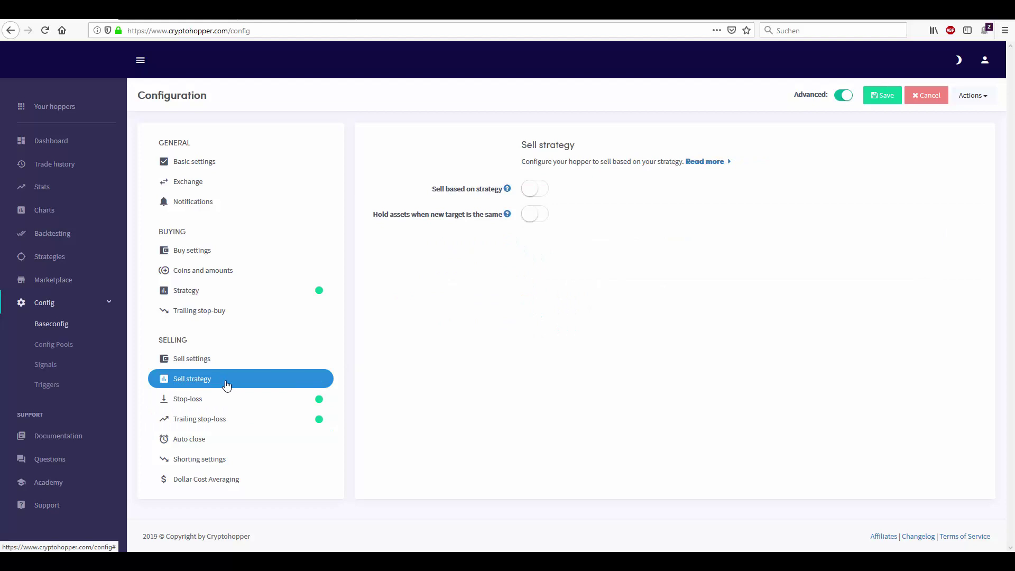
click(217, 420)
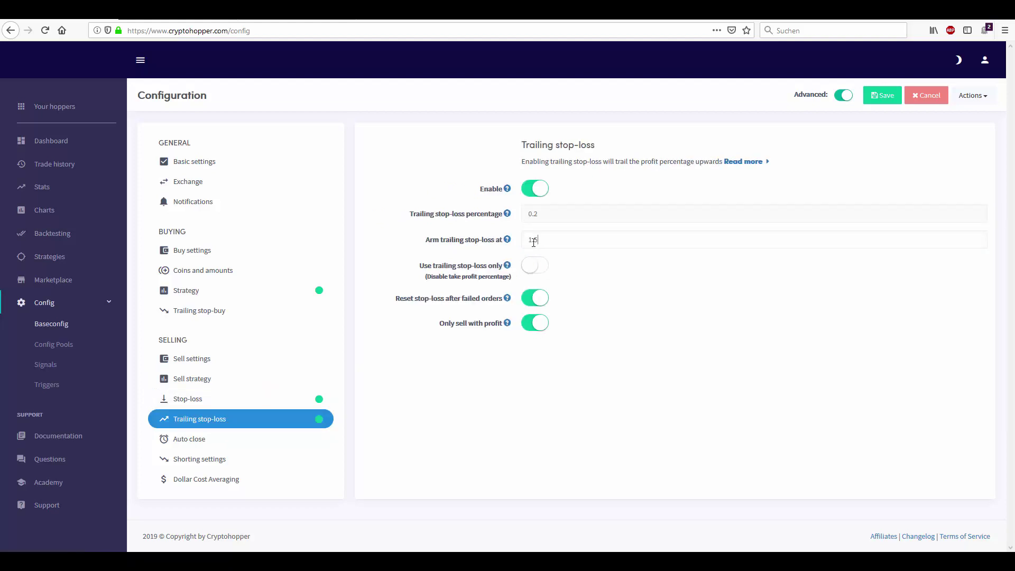
drag(538, 242, 522, 244)
drag(549, 214, 527, 214)
click(545, 215)
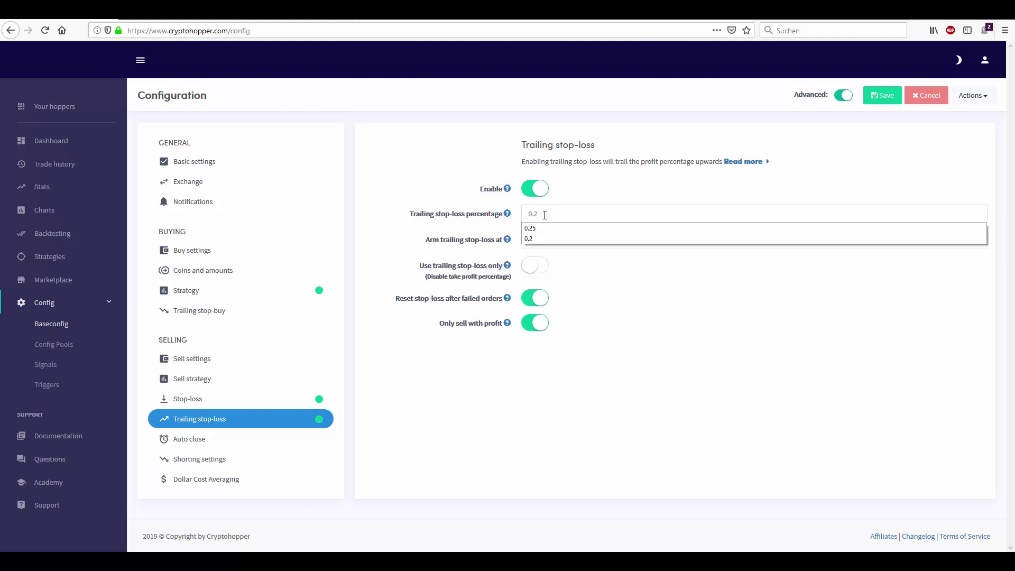
double_click(533, 214)
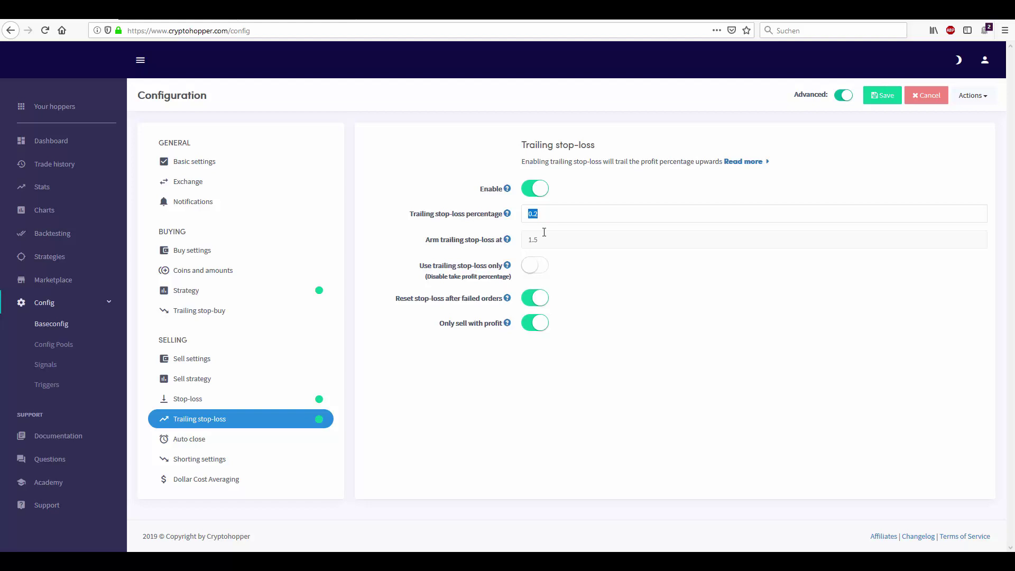
Compare the sell settings' take profit value with the trailing stop-loss arming value and its only sell with profit option.
click(220, 370)
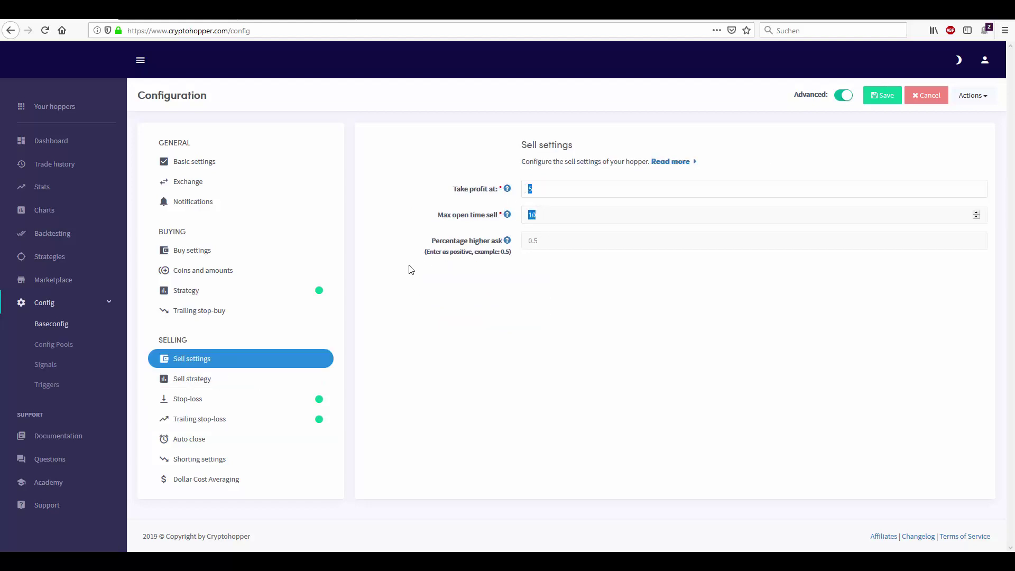
click(238, 419)
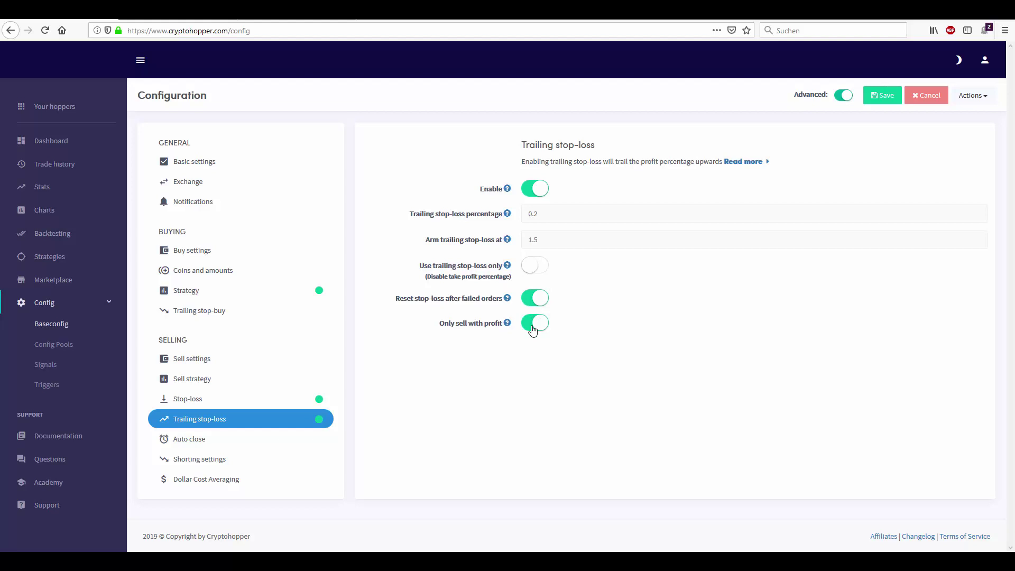
double_click(551, 242)
double_click(550, 244)
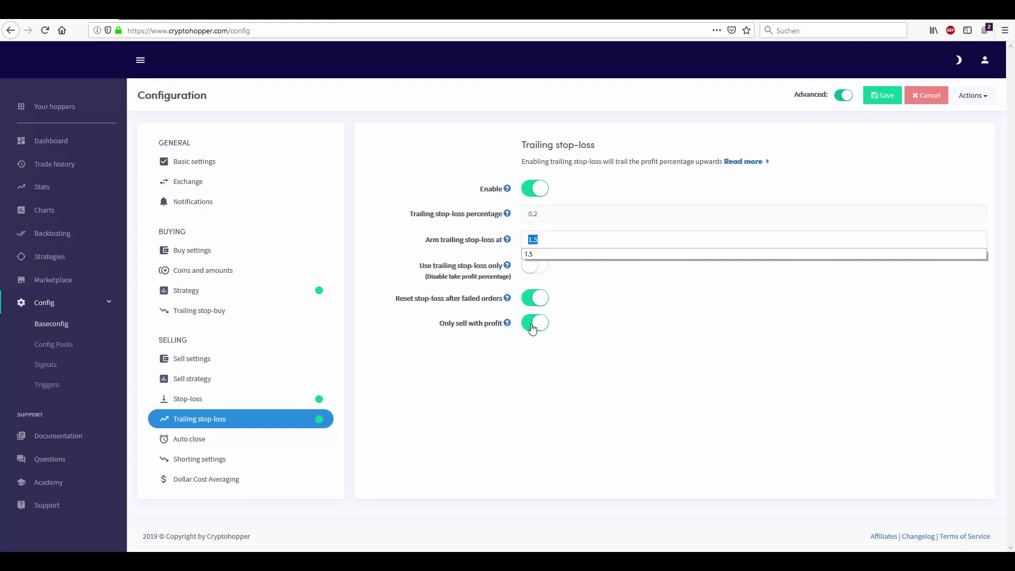
click(503, 369)
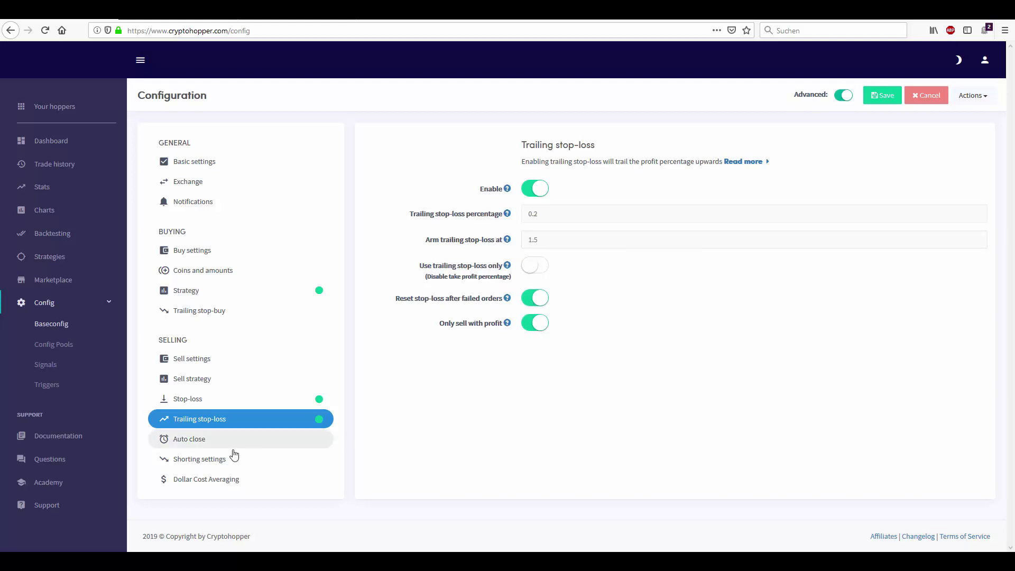
Enable Auto Close, browse the time choices for closing open positions, and disable the option again.
click(206, 438)
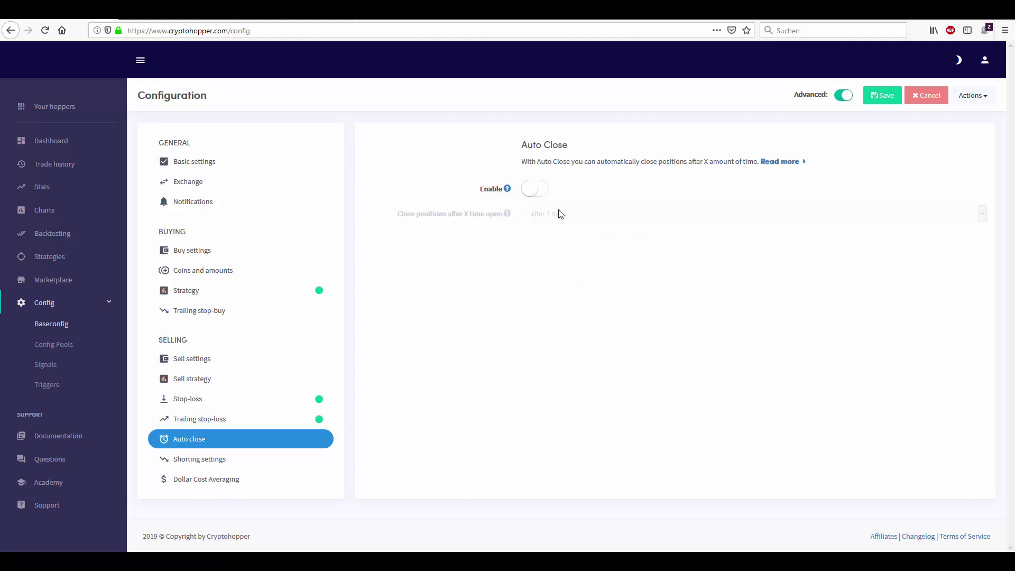
click(535, 195)
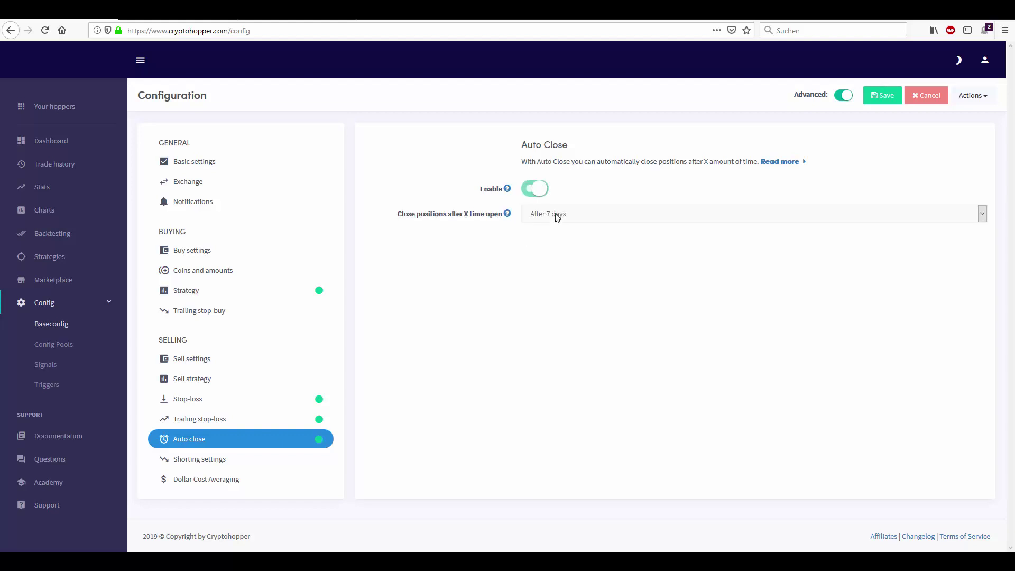
click(545, 214)
scroll(569, 272, up, 2)
scroll(569, 275, down, 7)
scroll(569, 259, up, 7)
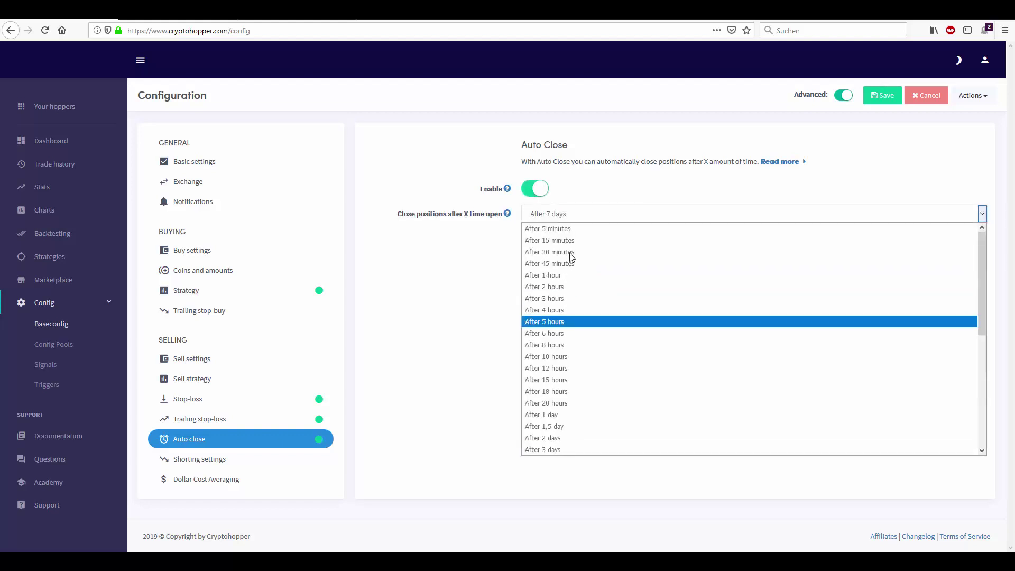
click(542, 193)
Look through the shorting settings and open the Dollar Cost Averaging settings.
click(261, 459)
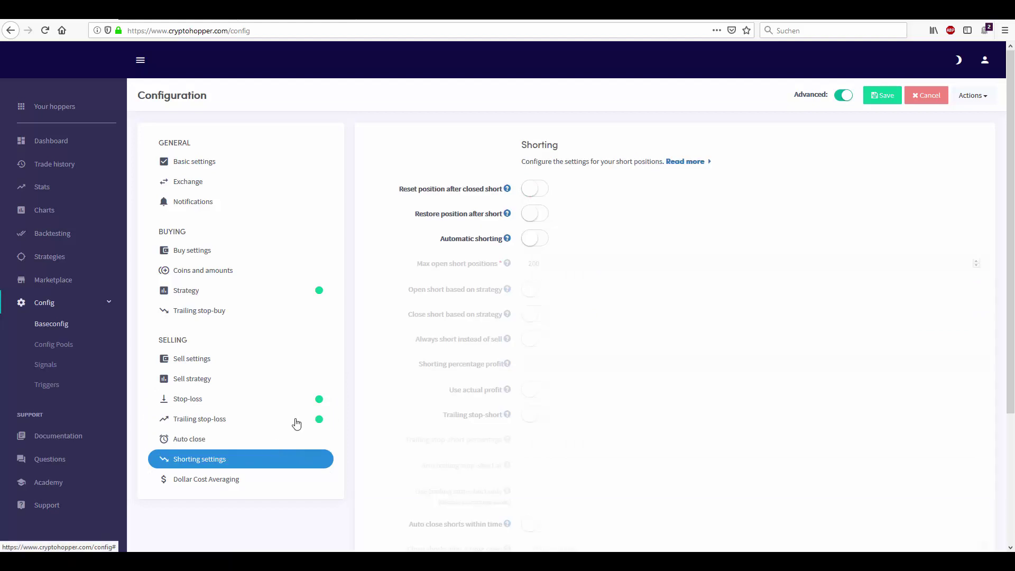
scroll(517, 264, down, 1)
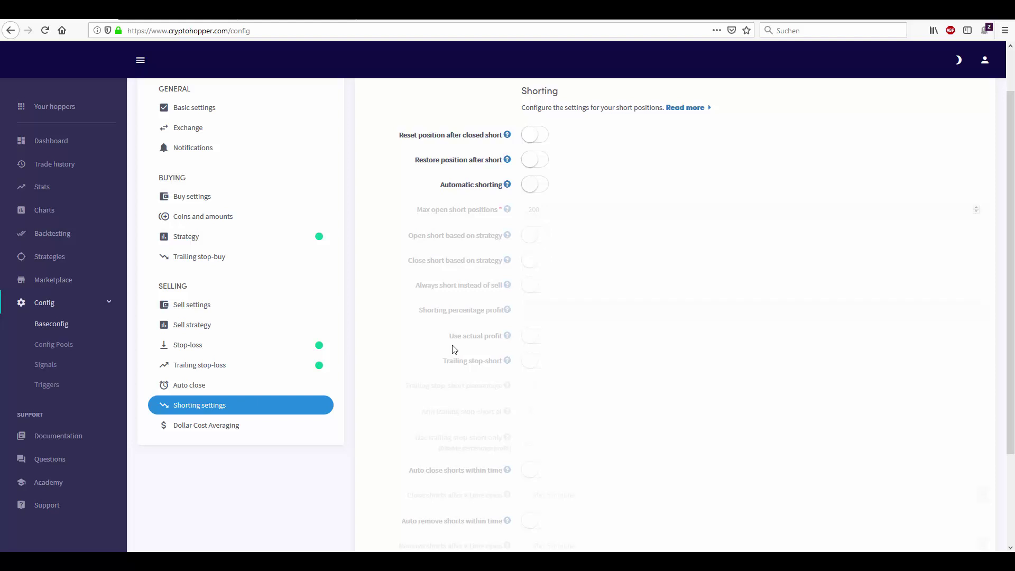
scroll(453, 349, up, 1)
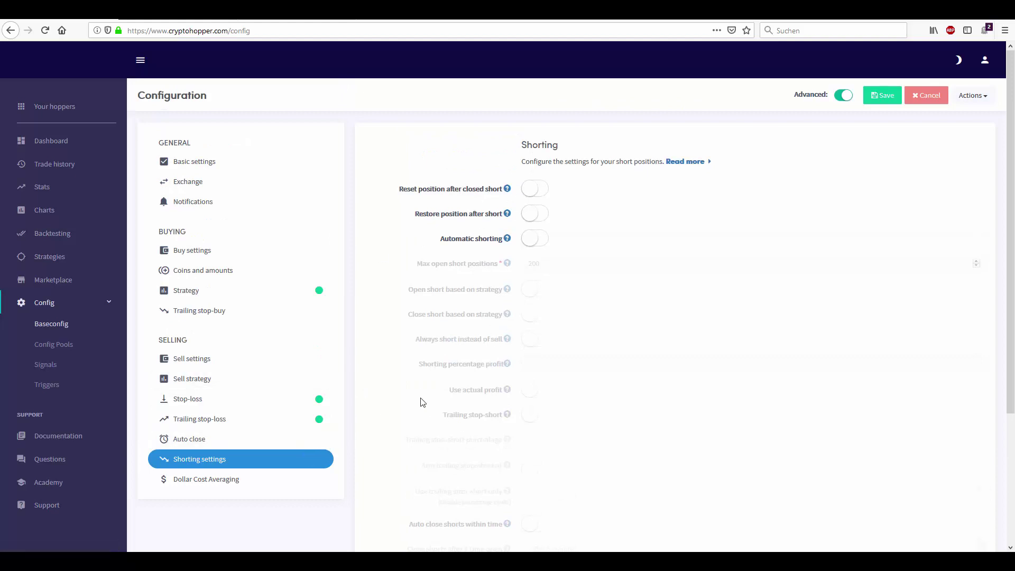
scroll(423, 403, down, 2)
click(251, 382)
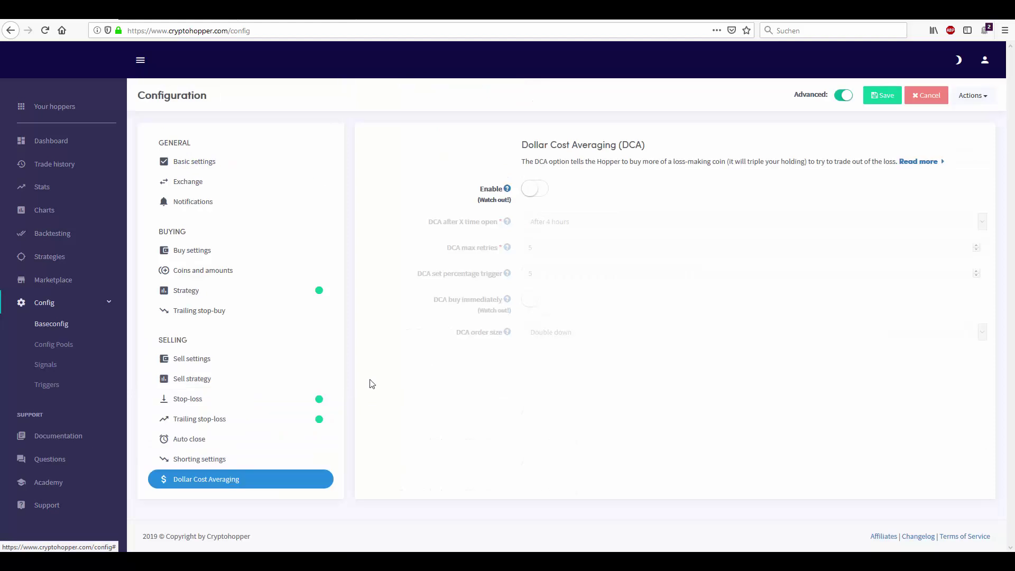